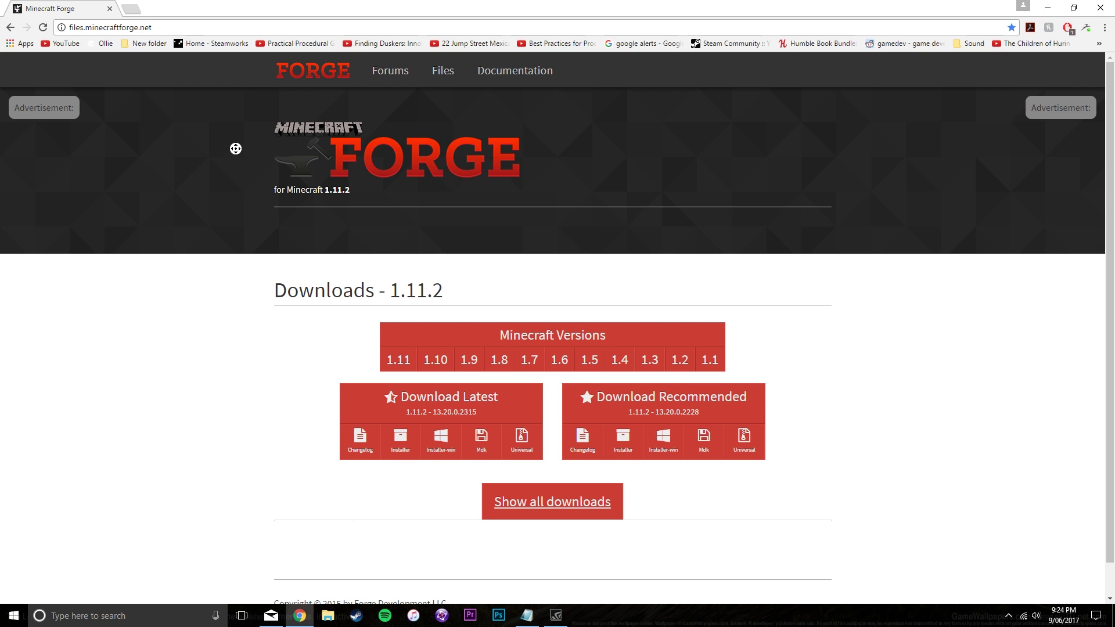
{"action": "scroll", "coordinate": [253, 303], "scroll_direction": "down", "scroll_amount": 1}
{"action": "scroll", "coordinate": [270, 189], "scroll_direction": "up", "scroll_amount": 1}
{"action": "scroll", "coordinate": [253, 313], "scroll_direction": "down", "scroll_amount": 1}
{"action": "scroll", "coordinate": [292, 350], "scroll_direction": "up", "scroll_amount": 1}
{"action": "left_click_drag", "start_coordinate": [256, 122], "coordinate": [230, 121]}
{"action": "left_click", "coordinate": [394, 169]}
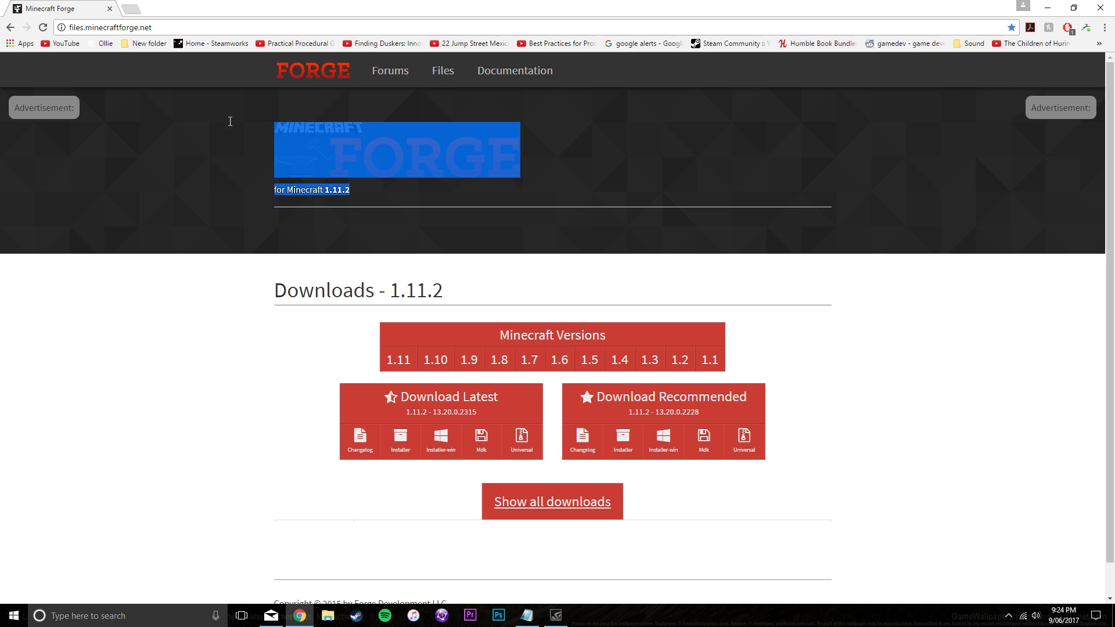
{"action": "left_click", "coordinate": [225, 131]}
{"action": "left_click_drag", "start_coordinate": [309, 206], "coordinate": [226, 125]}
{"action": "left_click", "coordinate": [224, 152]}
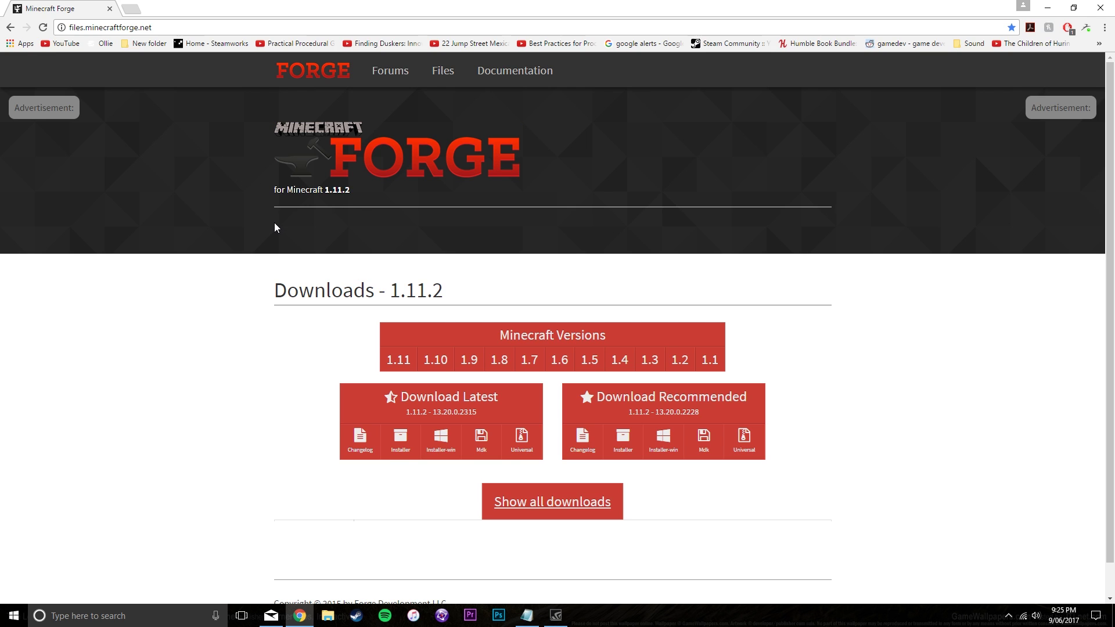
{"action": "middle_click", "coordinate": [250, 285]}
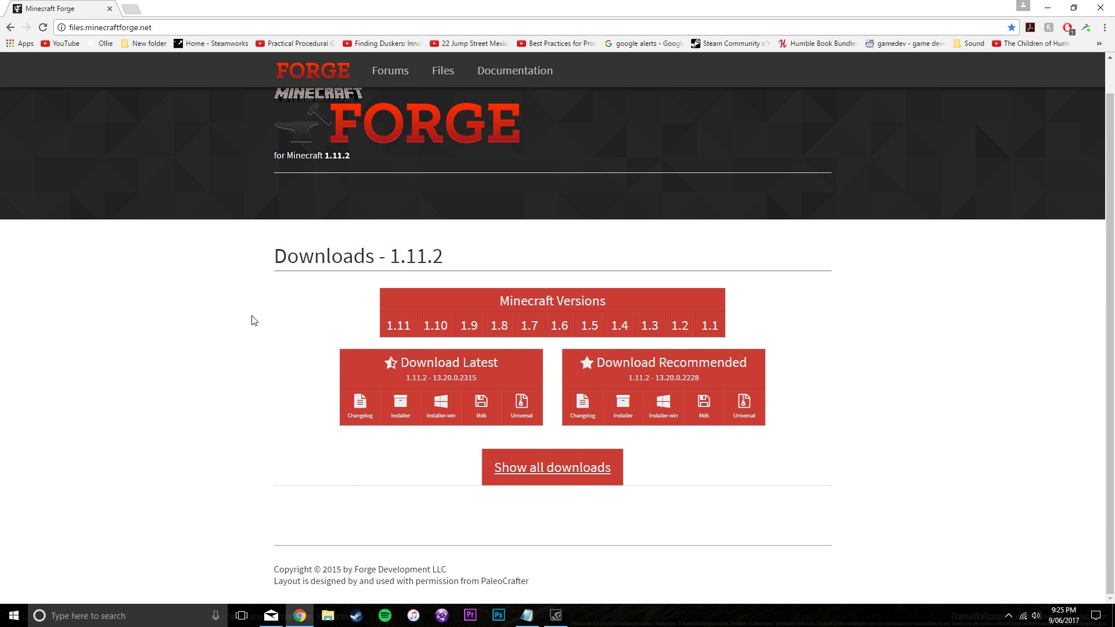
{"action": "scroll", "coordinate": [280, 275], "scroll_direction": "up", "scroll_amount": 1}
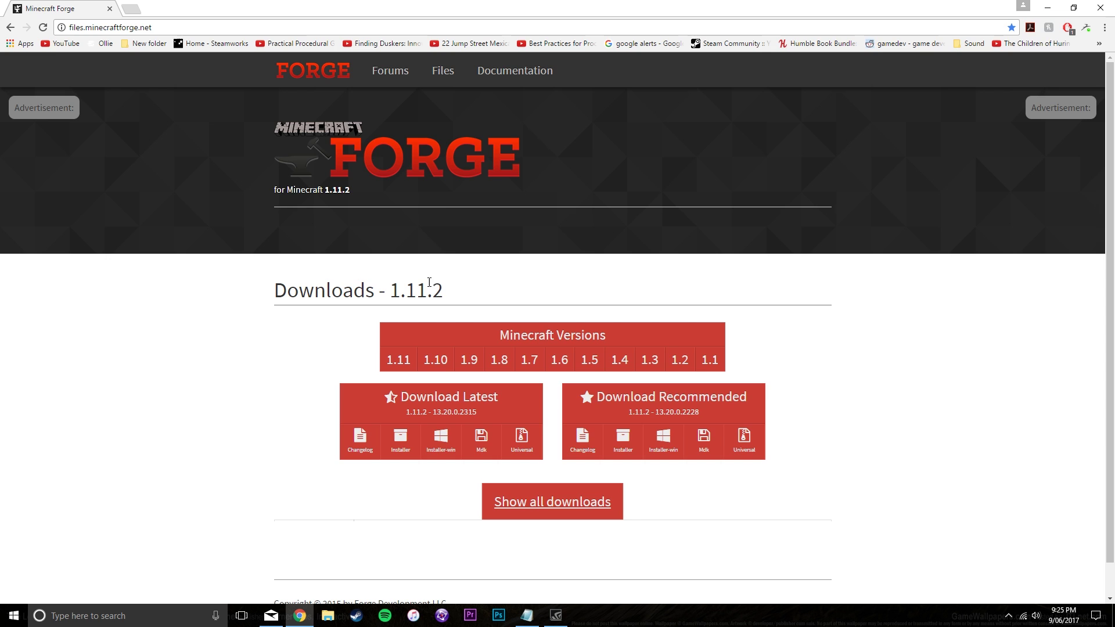
- Search the web for "java" in a new tab and open the official java.com site
{"action": "left_click", "coordinate": [139, 7]}
{"action": "type", "text": "java"}
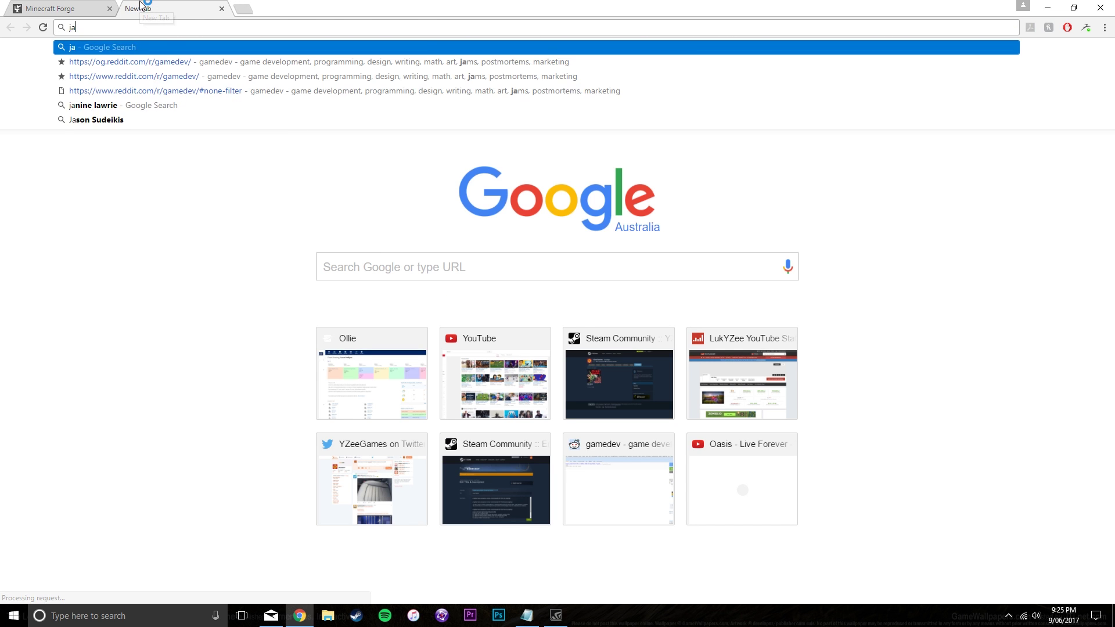
{"action": "key", "text": "Return"}
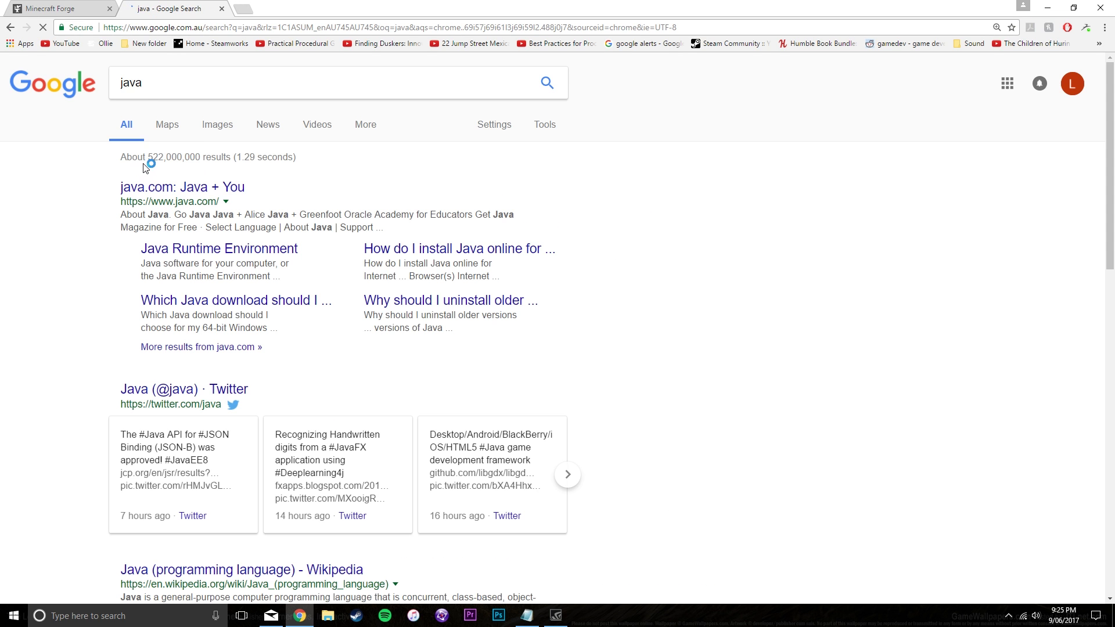
{"action": "left_click", "coordinate": [154, 185]}
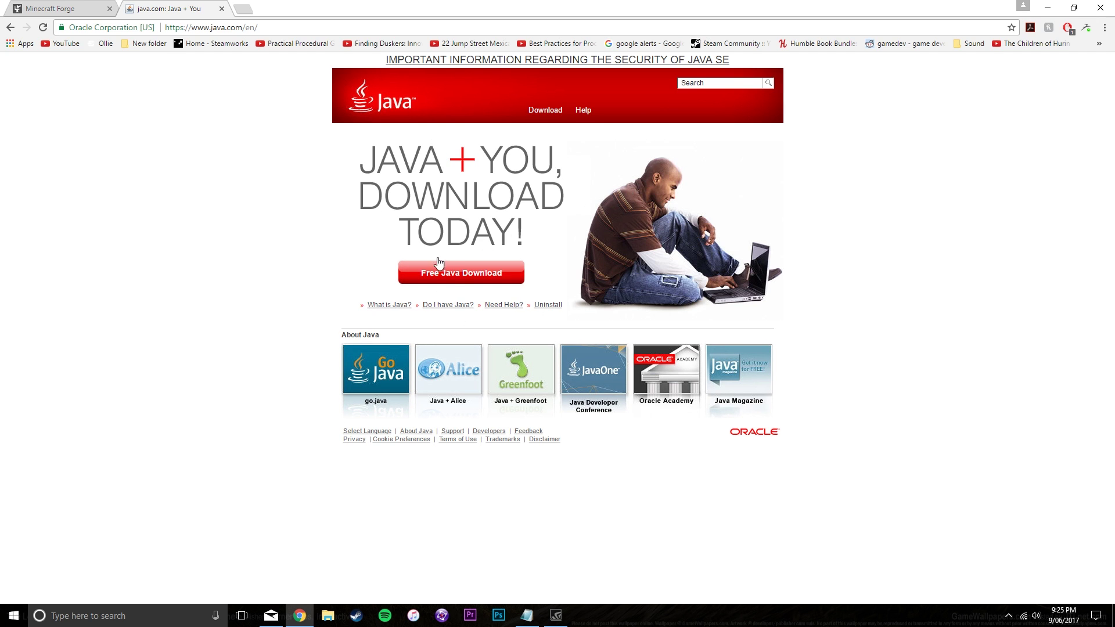
- Return to the Minecraft Forge downloads page and close the java.com tab
{"action": "left_click", "coordinate": [49, 7]}
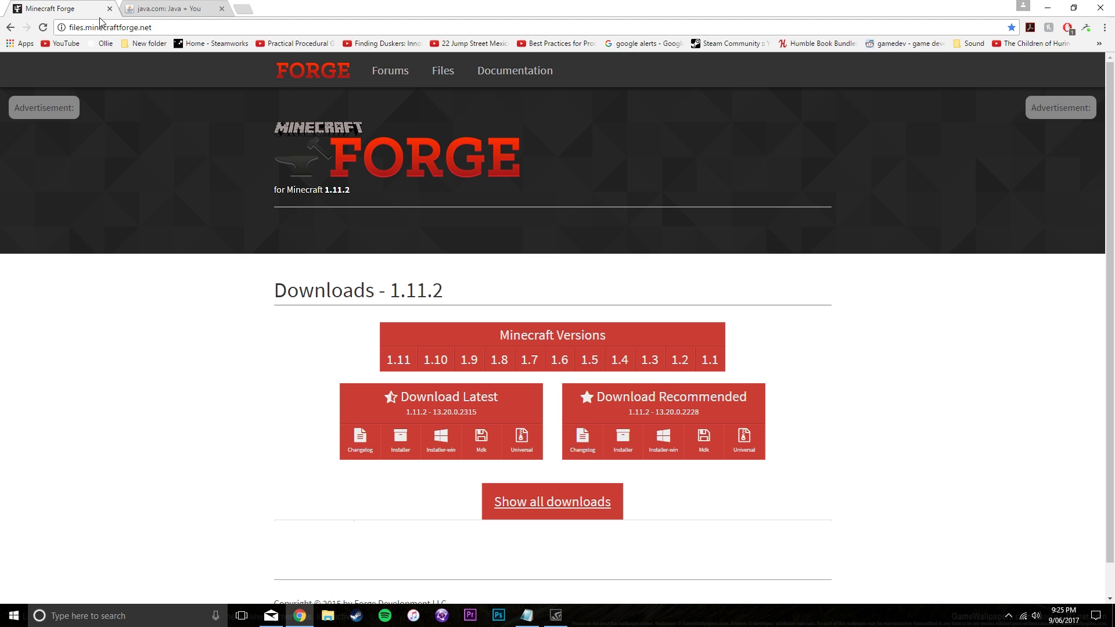
{"action": "left_click", "coordinate": [195, 8]}
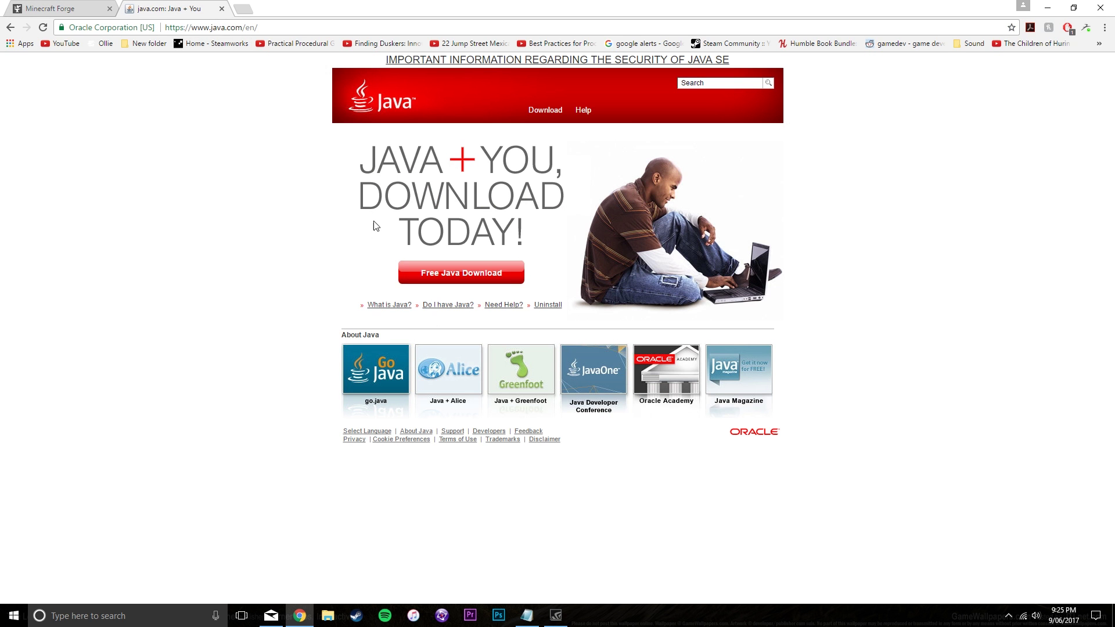
{"action": "left_click", "coordinate": [75, 7]}
{"action": "left_click", "coordinate": [221, 9]}
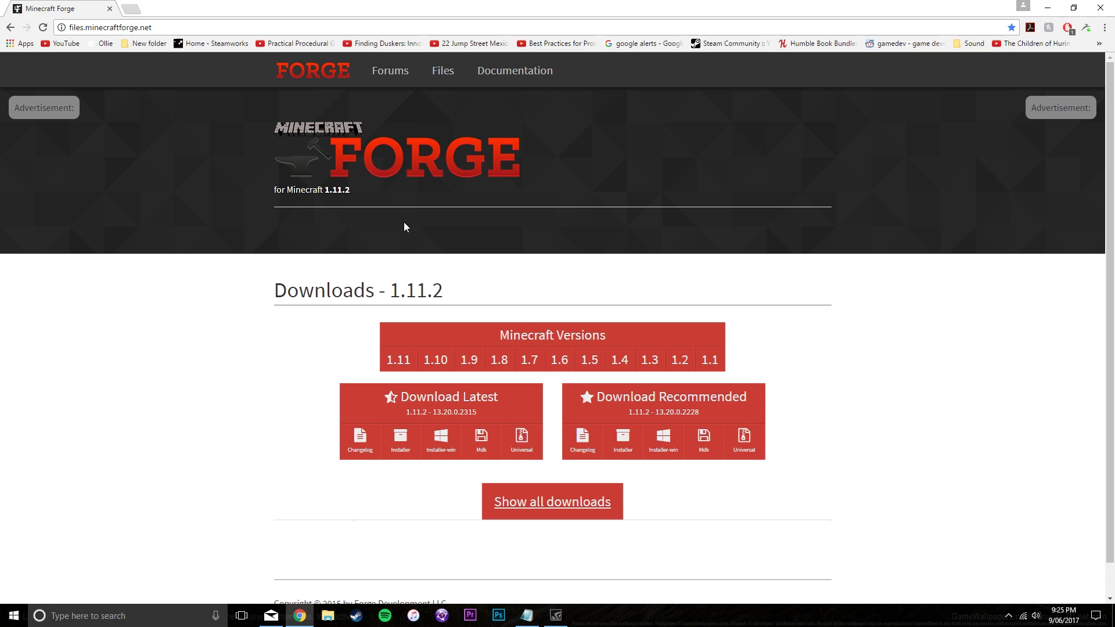
- Examine the selected Minecraft version and the 1.11 sub-versions offered on the Forge downloads page
{"action": "left_click_drag", "start_coordinate": [368, 190], "coordinate": [289, 192]}
{"action": "left_click", "coordinate": [601, 151]}
{"action": "mouse_move", "coordinate": [399, 361]}
{"action": "scroll", "coordinate": [246, 364], "scroll_direction": "down", "scroll_amount": 1}
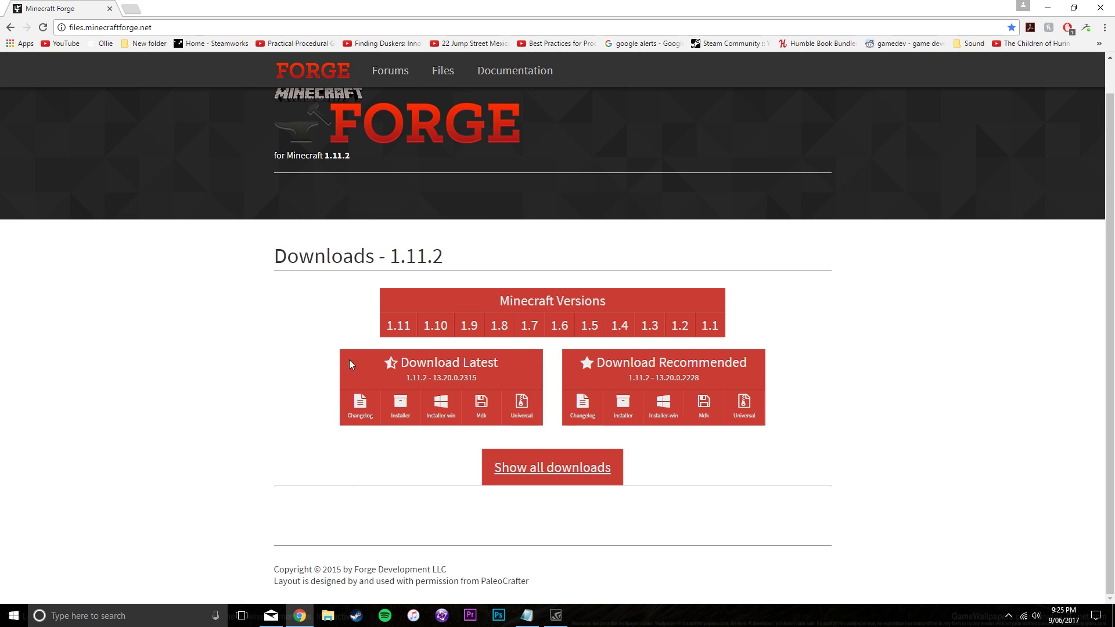
{"action": "mouse_move", "coordinate": [406, 330]}
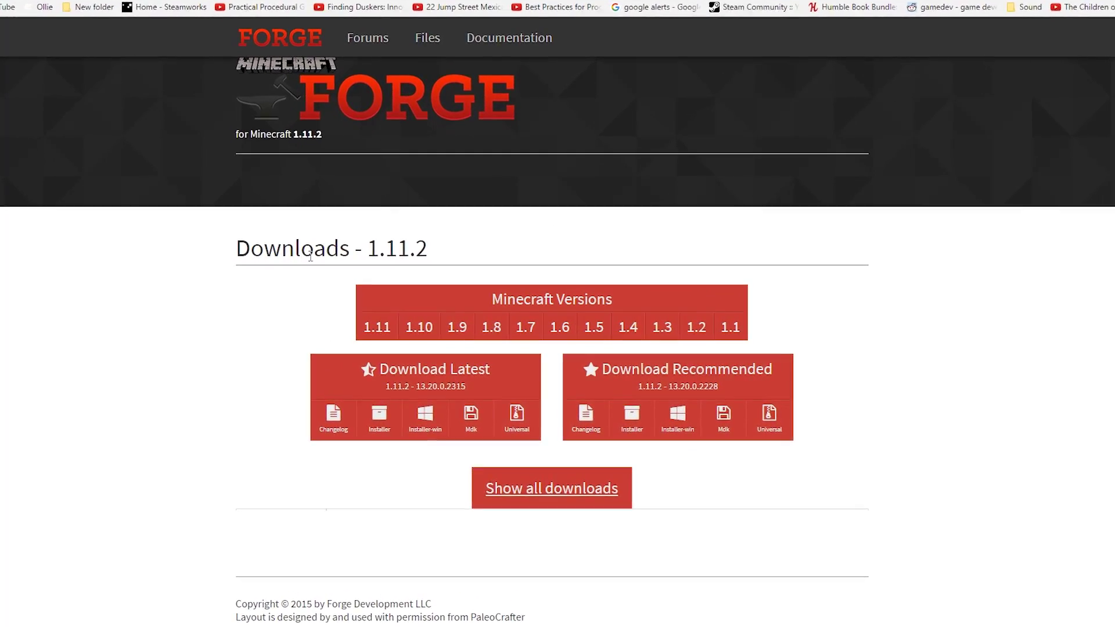
{"action": "mouse_move", "coordinate": [377, 328]}
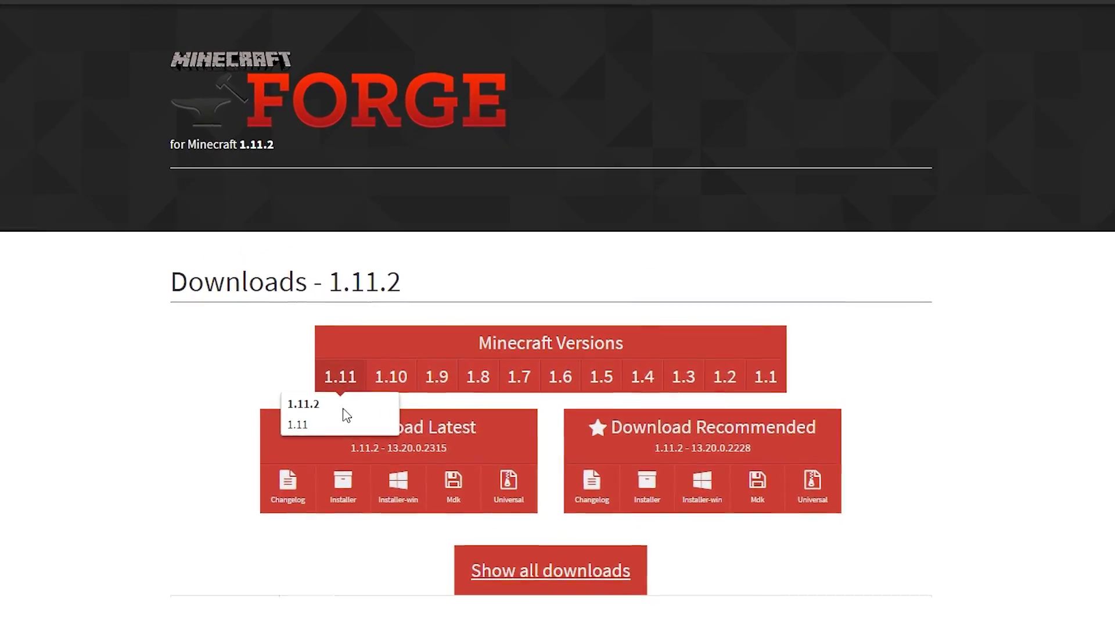
{"action": "mouse_move", "coordinate": [298, 411]}
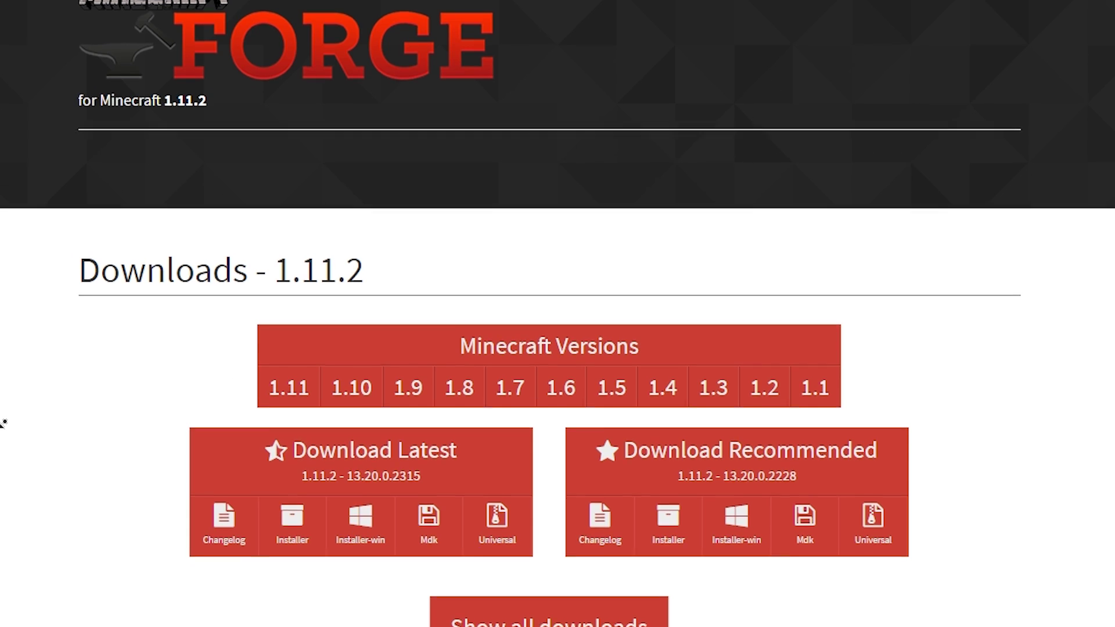
- Compare the latest and recommended Forge downloads for Minecraft 1.11.2 and their available file types
{"action": "scroll", "coordinate": [70, 366], "scroll_direction": "down", "scroll_amount": 1}
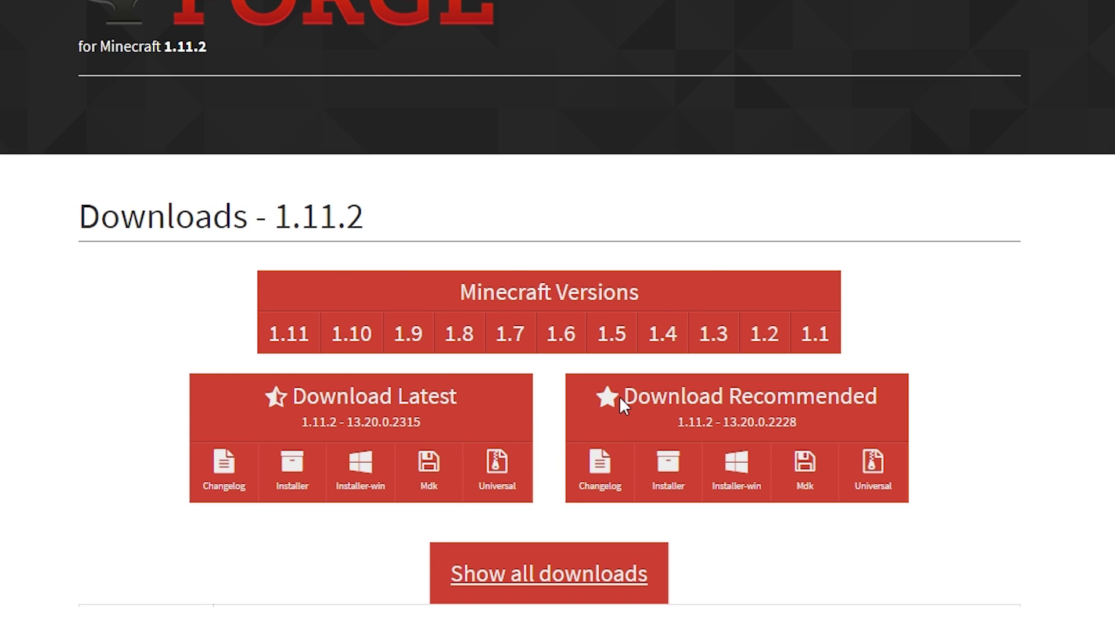
{"action": "left_click_drag", "start_coordinate": [633, 399], "coordinate": [860, 443]}
{"action": "left_click", "coordinate": [995, 391]}
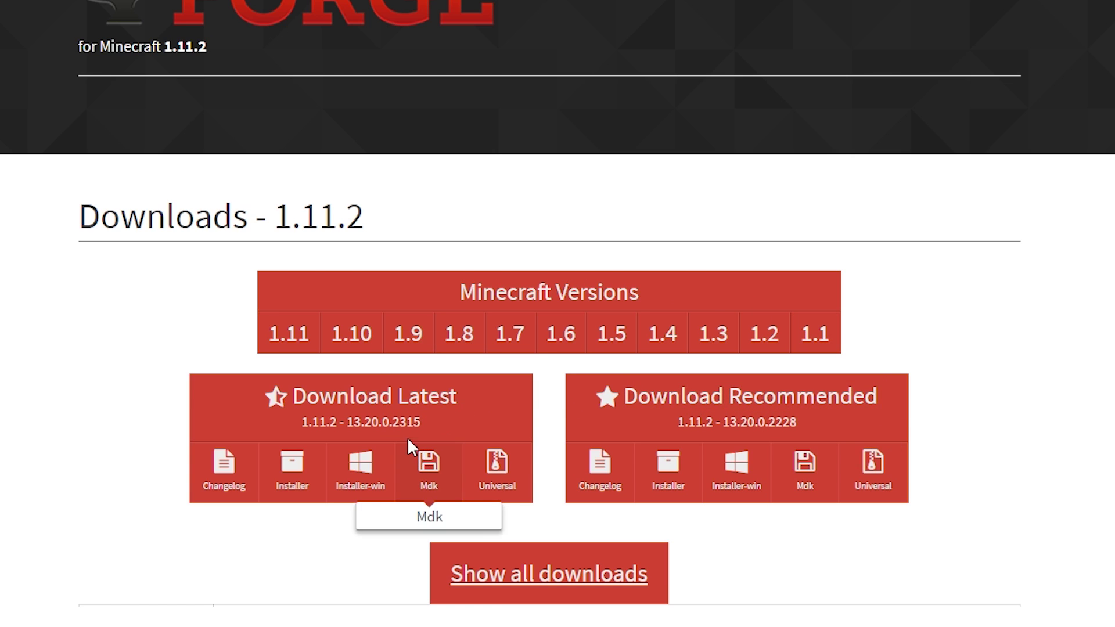
{"action": "left_click_drag", "start_coordinate": [501, 399], "coordinate": [283, 401]}
{"action": "left_click", "coordinate": [194, 391]}
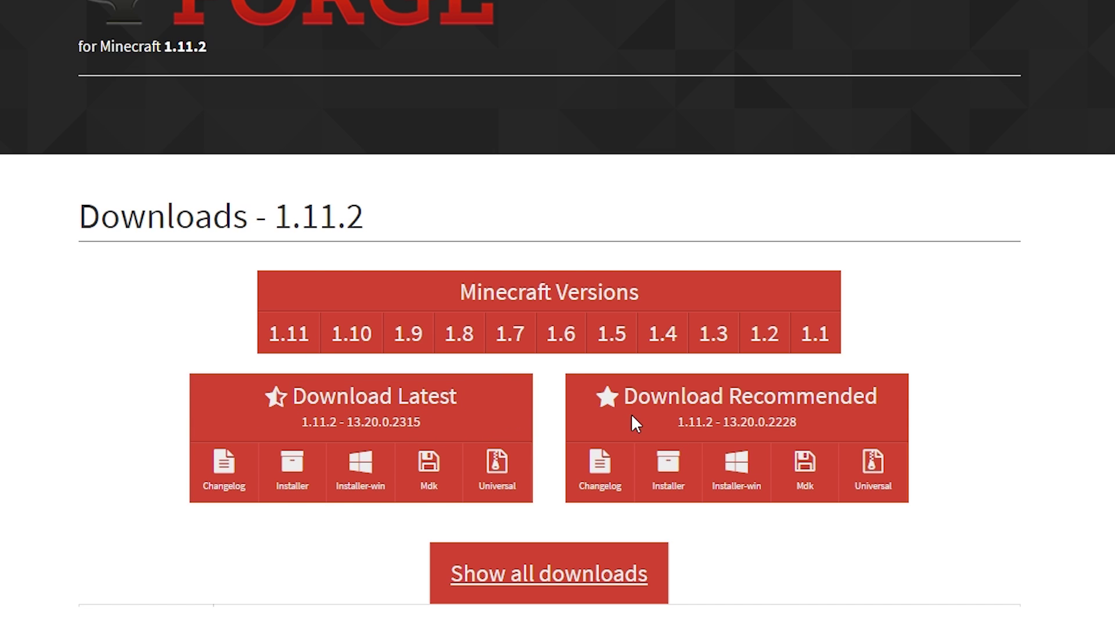
{"action": "left_click_drag", "start_coordinate": [623, 397], "coordinate": [868, 399]}
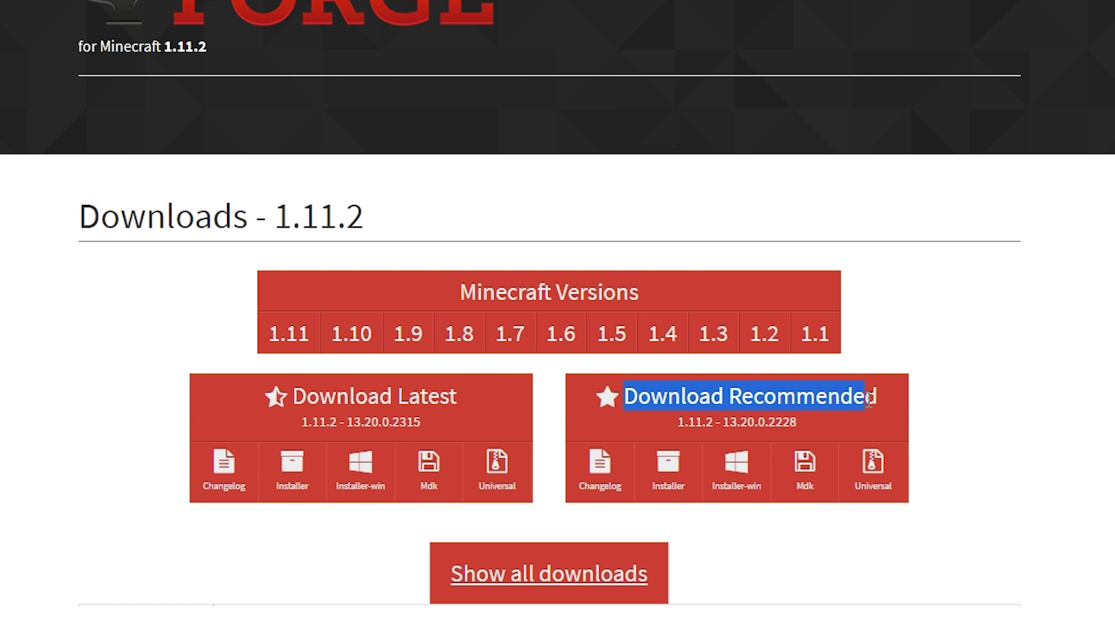
{"action": "left_click", "coordinate": [866, 402]}
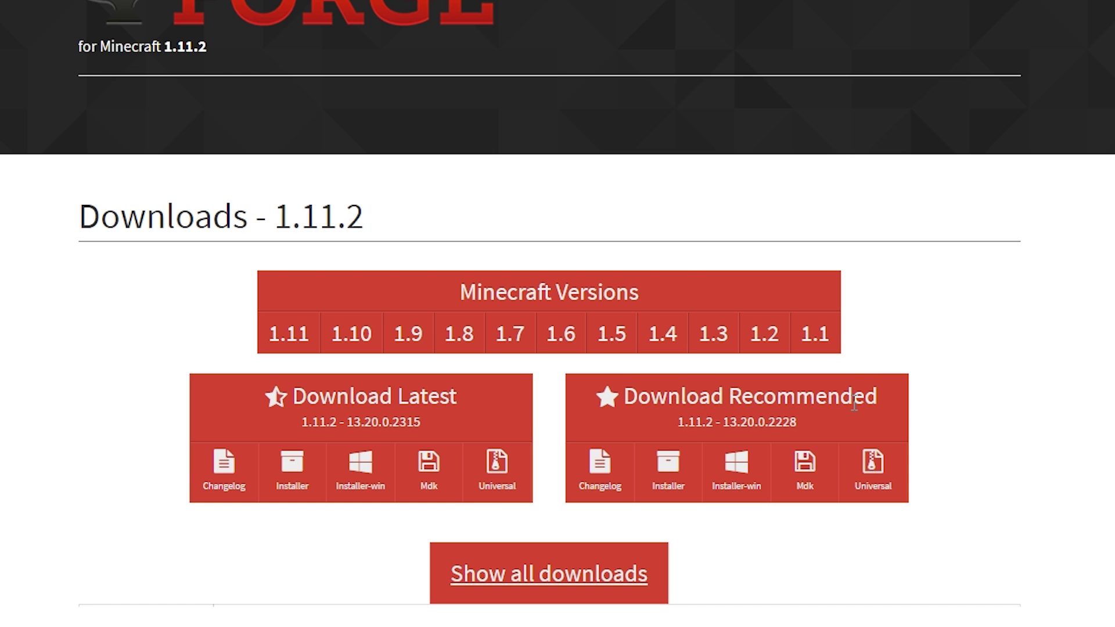
{"action": "left_click_drag", "start_coordinate": [668, 396], "coordinate": [948, 431]}
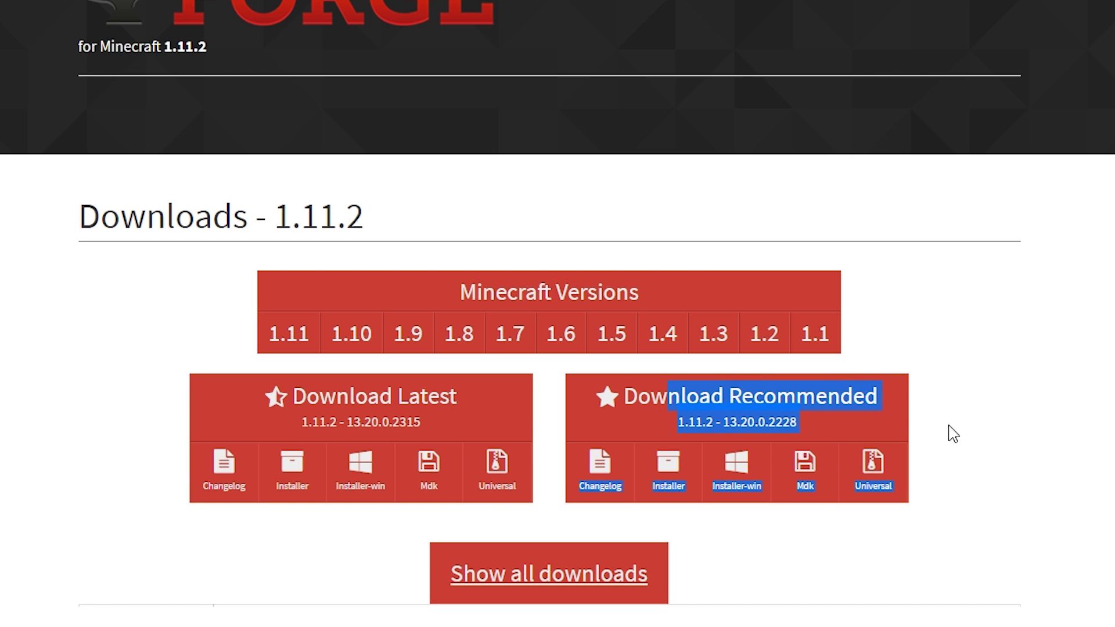
{"action": "left_click", "coordinate": [794, 440]}
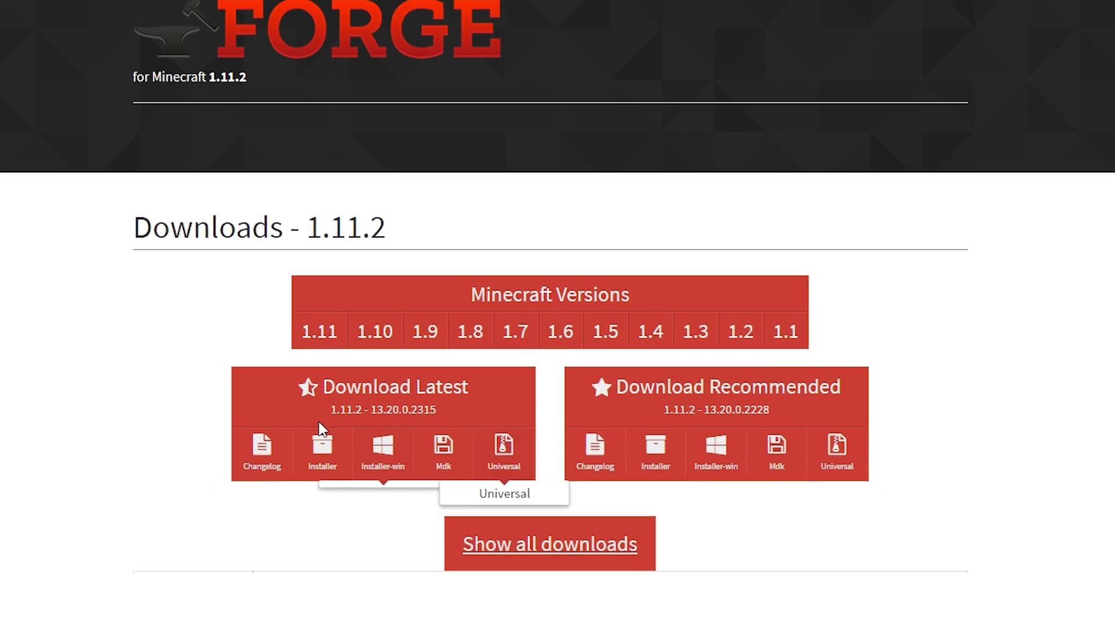
- Download the recommended Windows installer for Forge 1.11.2 past the advertisement, and fit the browser window to half of the screen
{"action": "left_click", "coordinate": [321, 433]}
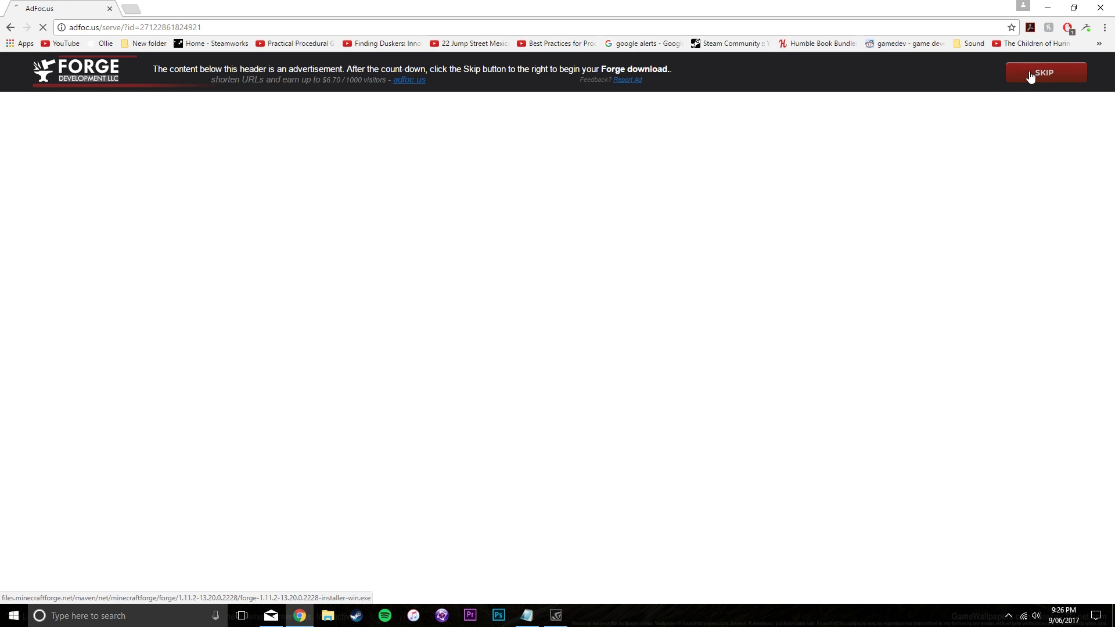
{"action": "left_click", "coordinate": [1028, 75]}
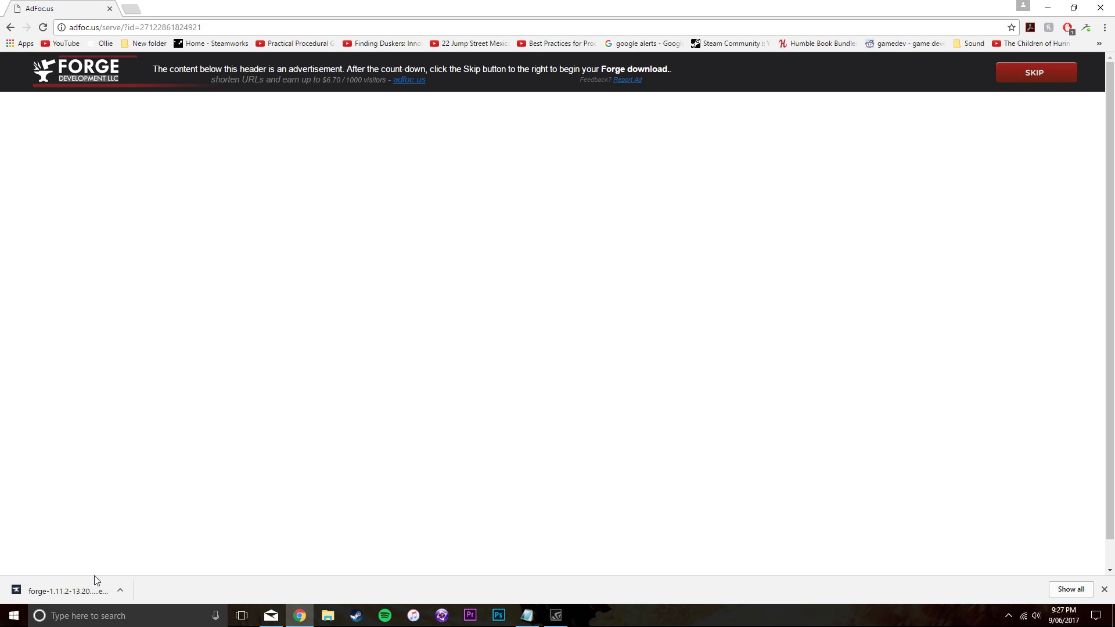
{"action": "left_click_drag", "start_coordinate": [447, 8], "coordinate": [191, 50]}
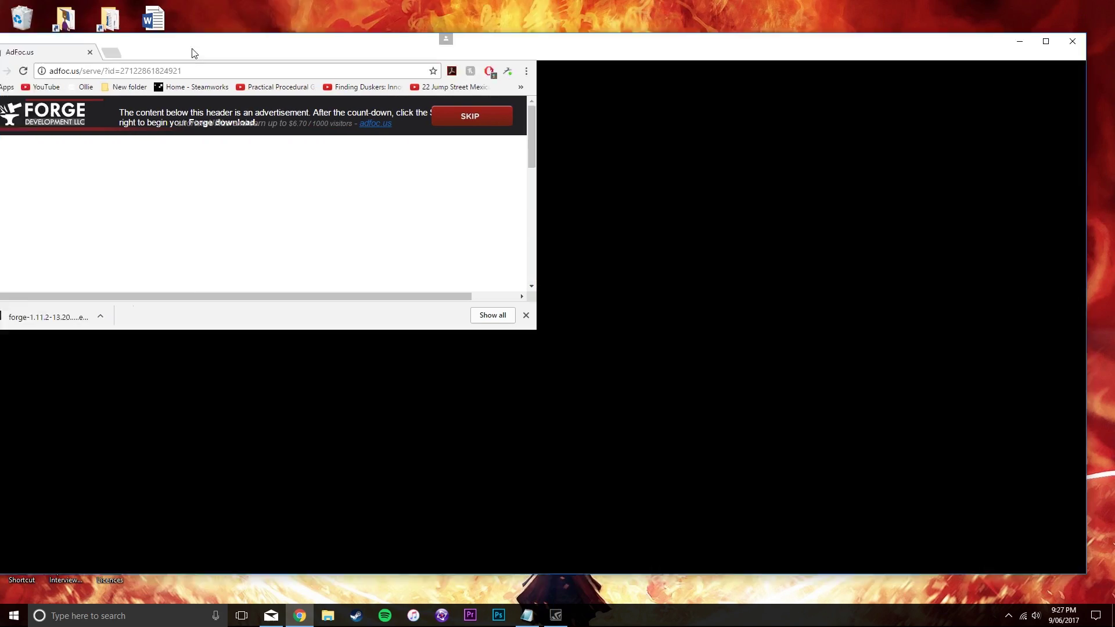
{"action": "key", "text": "super+d"}
{"action": "key", "text": "super+d"}
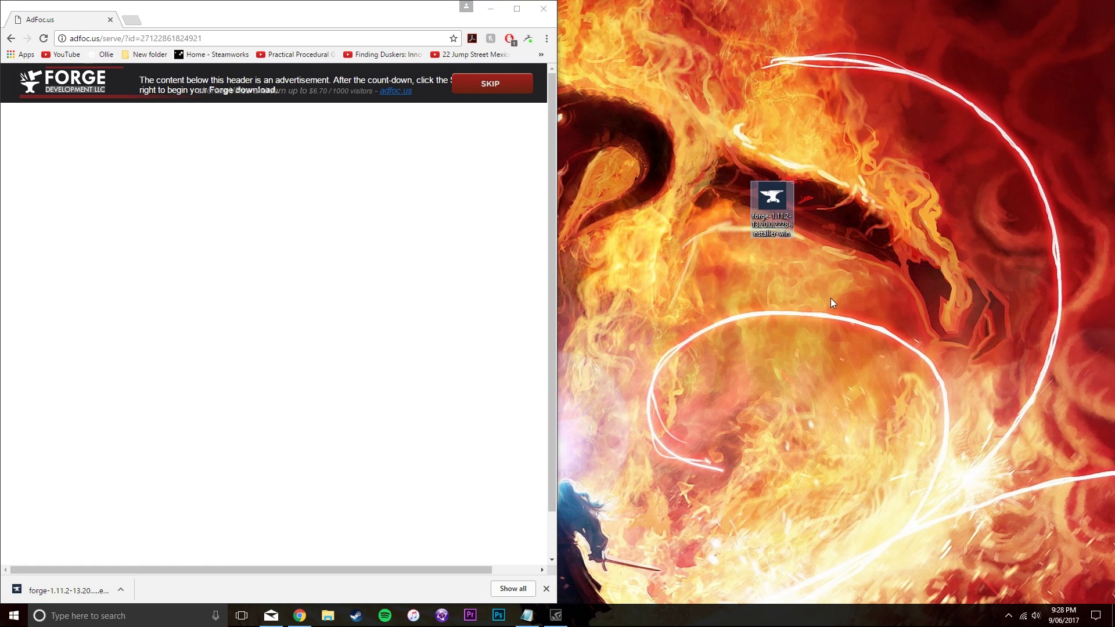
{"action": "left_click_drag", "start_coordinate": [871, 103], "coordinate": [749, 246]}
{"action": "left_click_drag", "start_coordinate": [757, 175], "coordinate": [750, 273]}
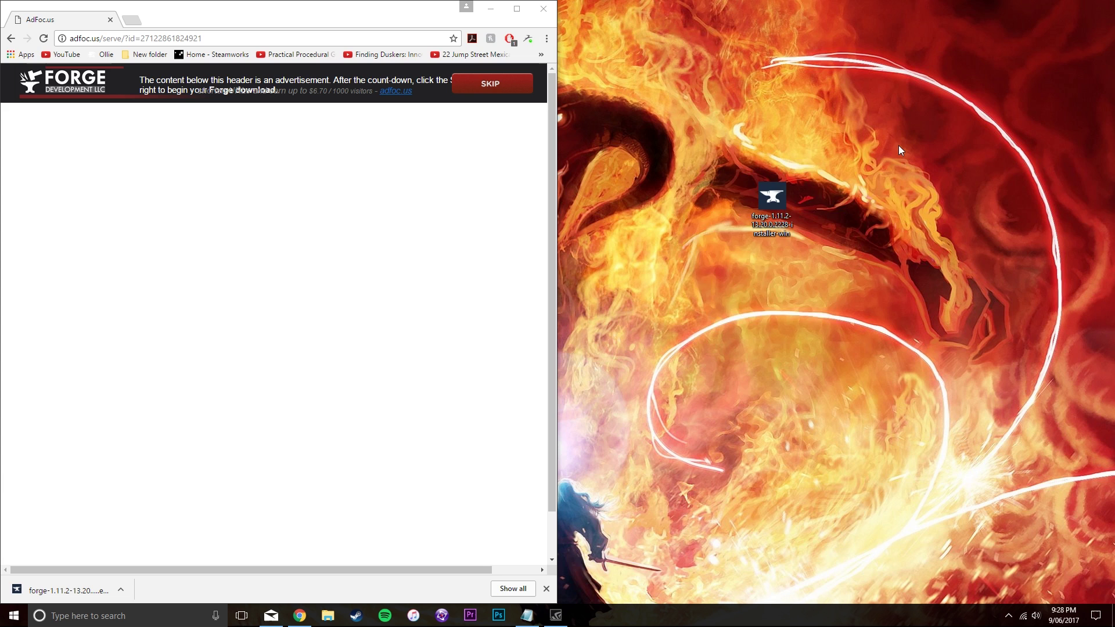
{"action": "mouse_move", "coordinate": [772, 200]}
{"action": "left_mouse_down"}
{"action": "mouse_move", "coordinate": [719, 240]}
{"action": "mouse_move", "coordinate": [728, 257]}
{"action": "mouse_move", "coordinate": [615, 393]}
{"action": "left_mouse_up"}
{"action": "left_click_drag", "start_coordinate": [793, 160], "coordinate": [614, 457]}
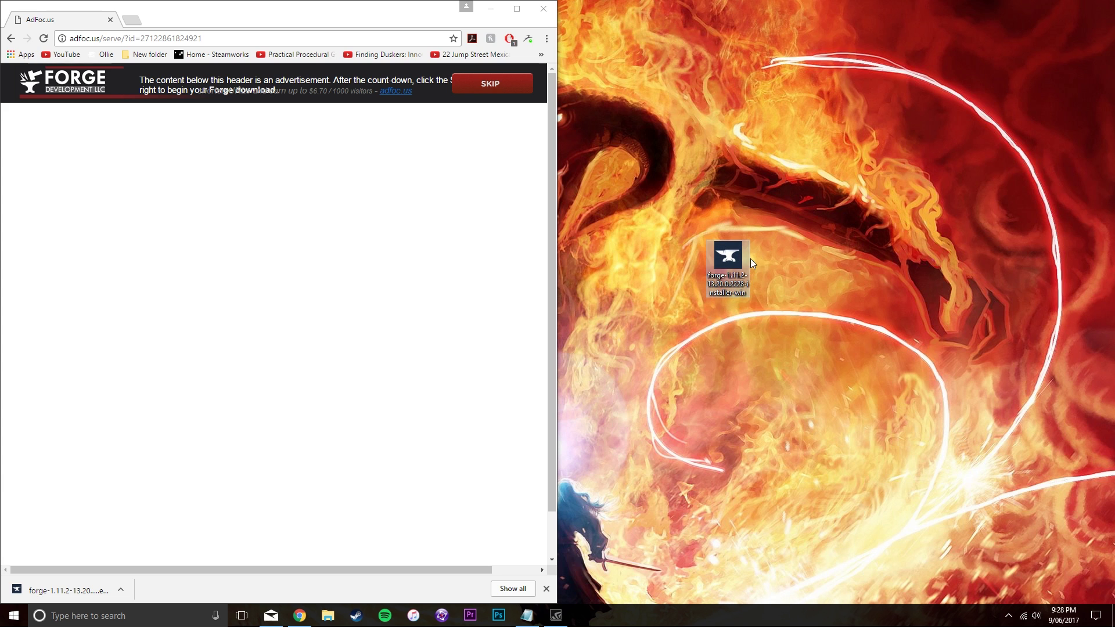
{"action": "left_click_drag", "start_coordinate": [728, 258], "coordinate": [772, 258]}
{"action": "left_click", "coordinate": [730, 330]}
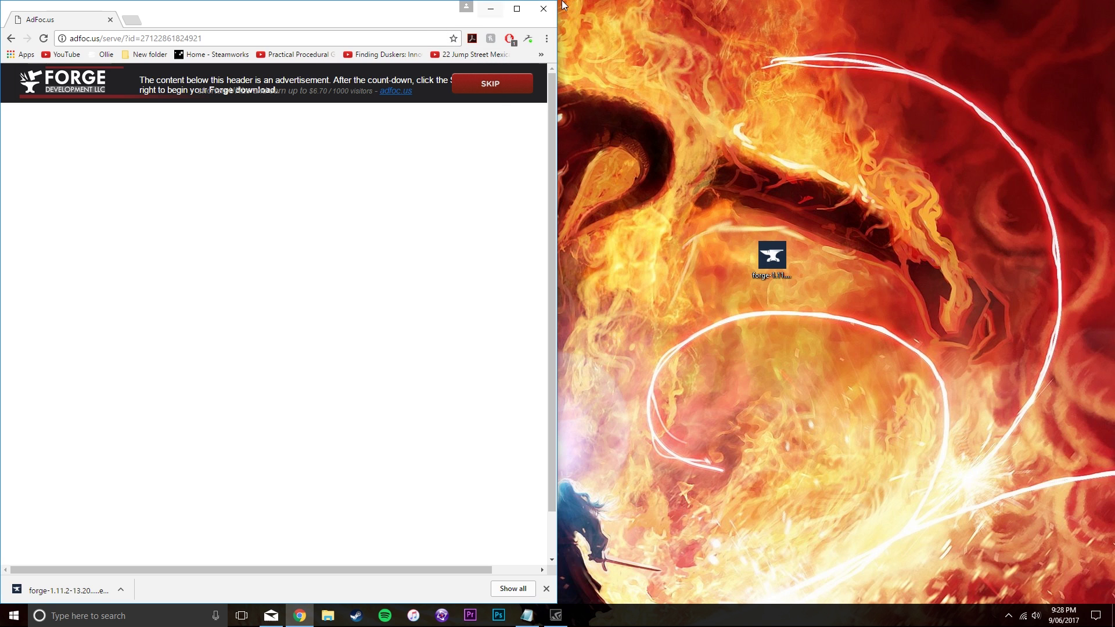
- Close the browser and move the Forge installer file to the middle of the desktop
{"action": "left_click", "coordinate": [542, 9]}
{"action": "left_click_drag", "start_coordinate": [763, 272], "coordinate": [587, 271]}
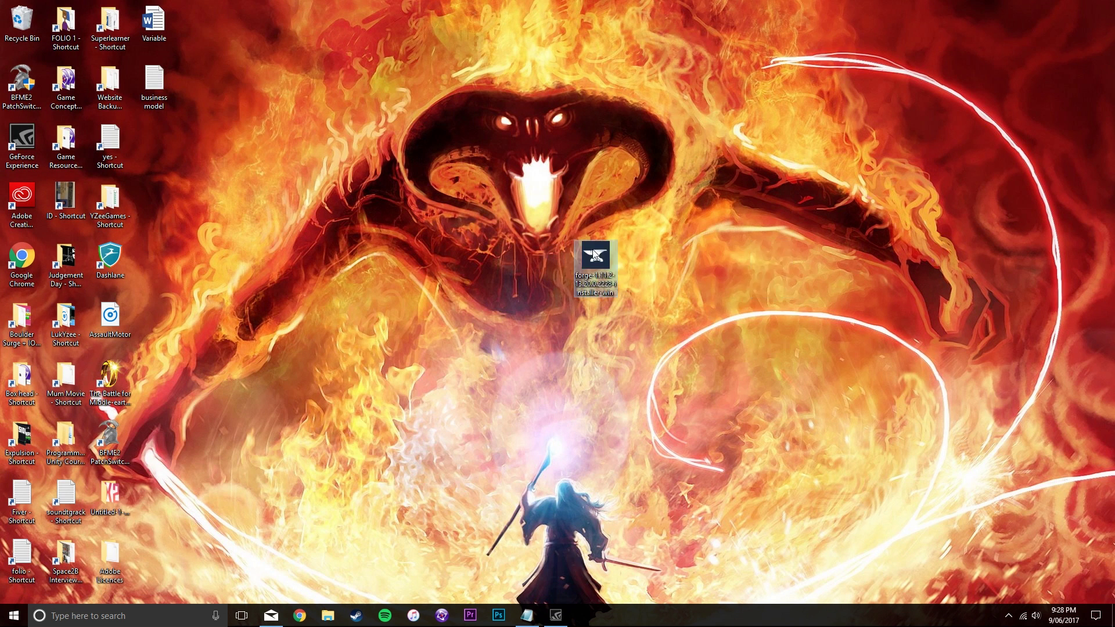
{"action": "left_click", "coordinate": [562, 350]}
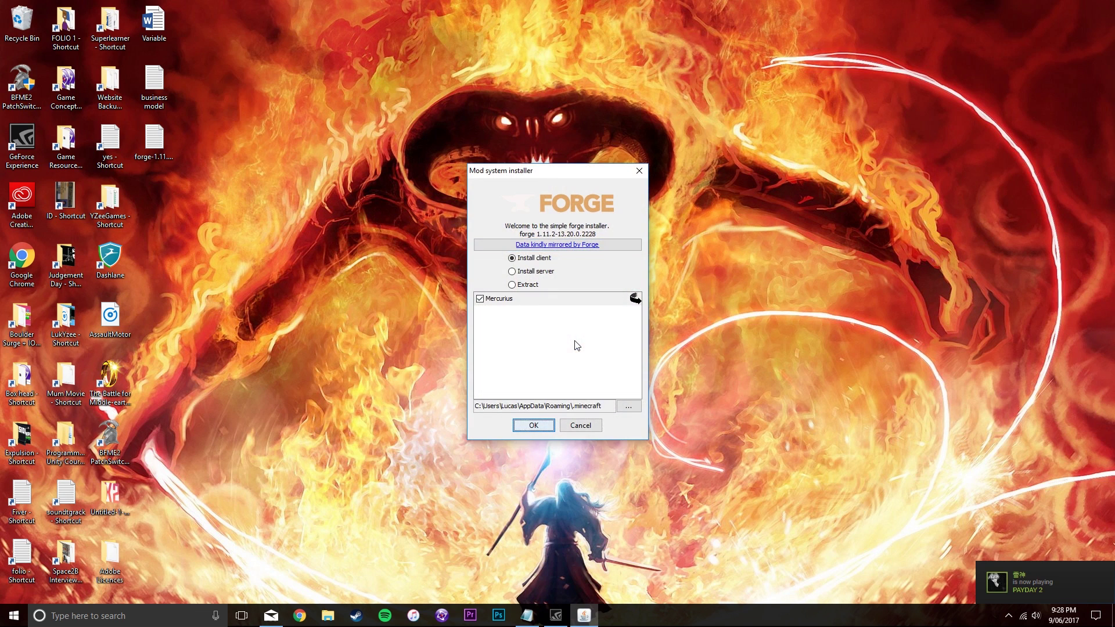
- Move the Mod system installer window beside the installer file and higher up on the desktop
{"action": "left_click_drag", "start_coordinate": [549, 171], "coordinate": [720, 163]}
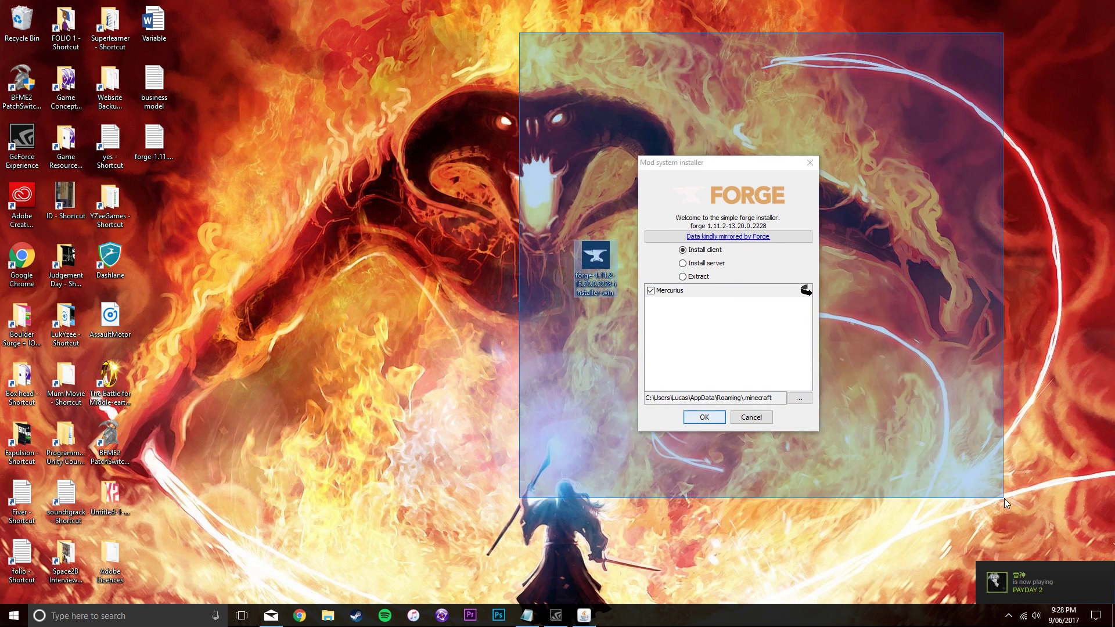
{"action": "left_click", "coordinate": [257, 196]}
{"action": "left_click_drag", "start_coordinate": [199, 165], "coordinate": [130, 110]}
{"action": "left_click_drag", "start_coordinate": [253, 100], "coordinate": [153, 239]}
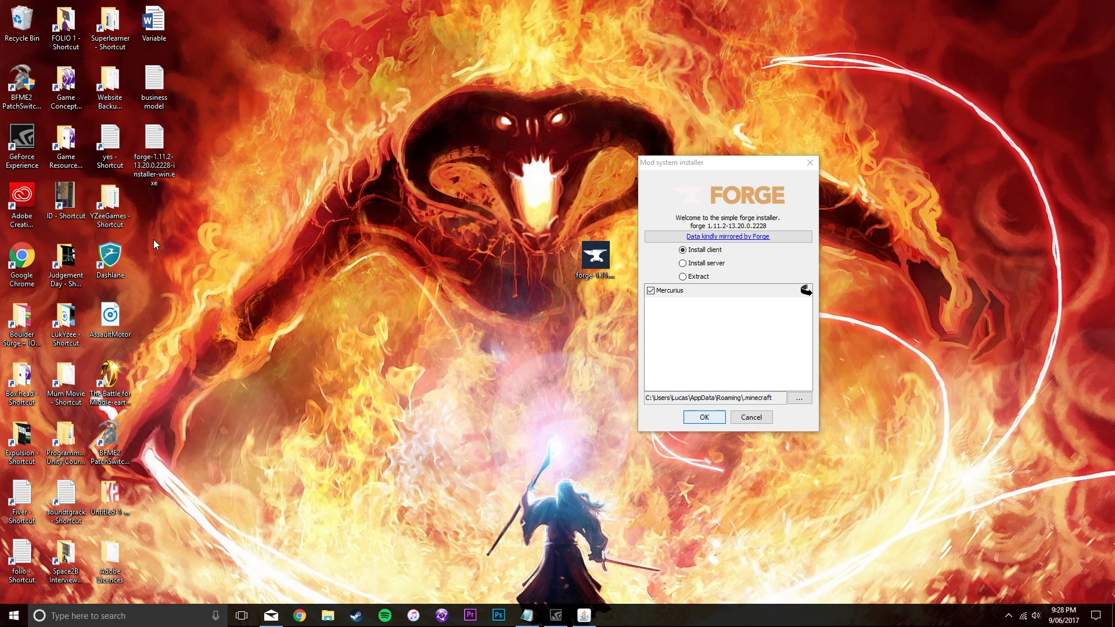
{"action": "left_click_drag", "start_coordinate": [216, 192], "coordinate": [128, 114]}
{"action": "left_click", "coordinate": [696, 197]}
{"action": "left_click_drag", "start_coordinate": [695, 169], "coordinate": [701, 101]}
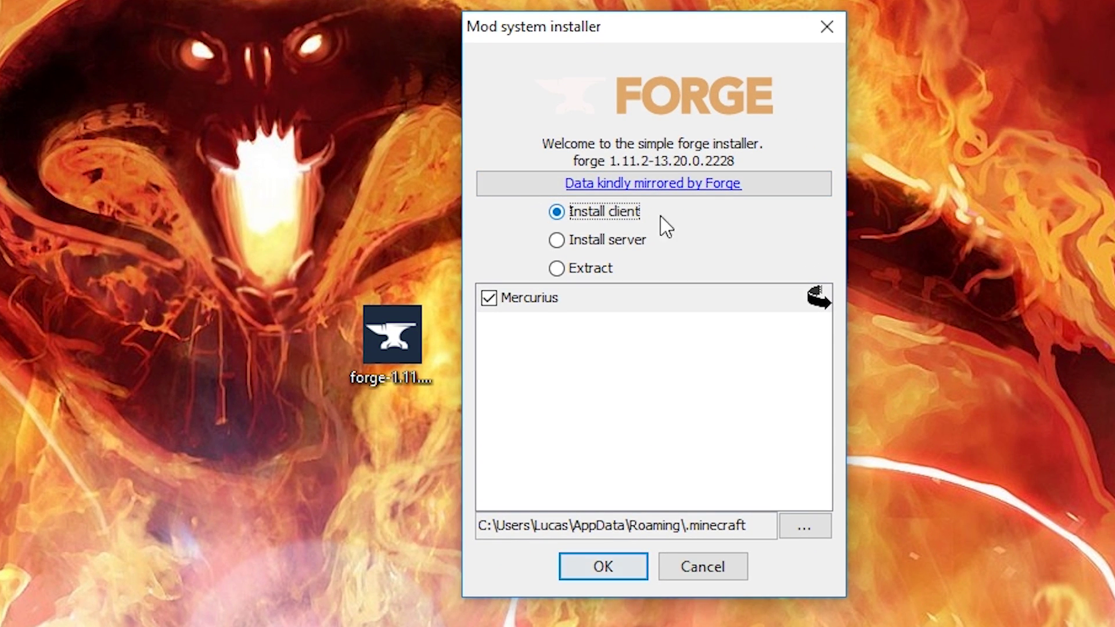
- Install Forge 1.11.2 into the .minecraft folder using the Install client option, with Mercurius included
{"action": "left_click", "coordinate": [611, 213]}
{"action": "mouse_move", "coordinate": [557, 296]}
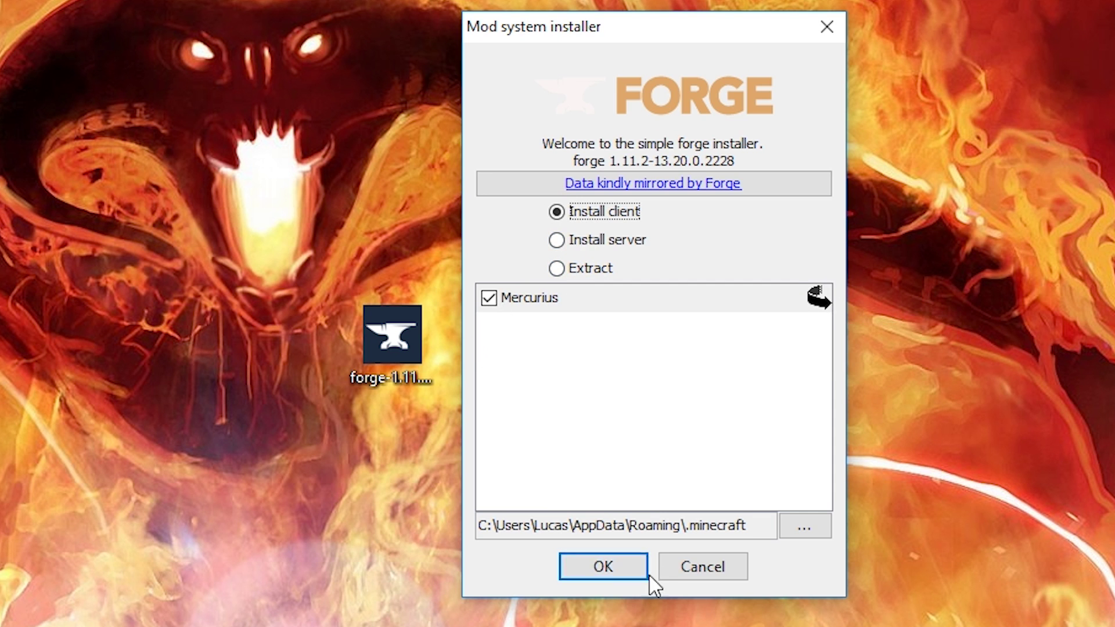
{"action": "left_click", "coordinate": [595, 572]}
{"action": "left_click_drag", "start_coordinate": [313, 374], "coordinate": [814, 281]}
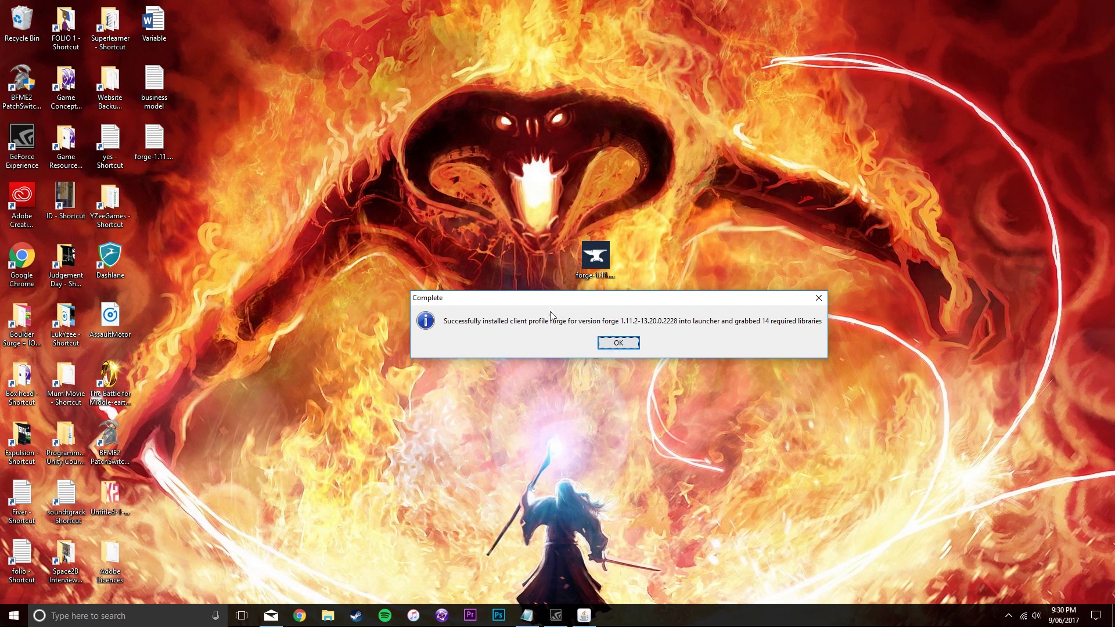
- Dismiss the installation success message and move the Forge installer and its log file from the desktop to the Recycle Bin
{"action": "left_click", "coordinate": [619, 343]}
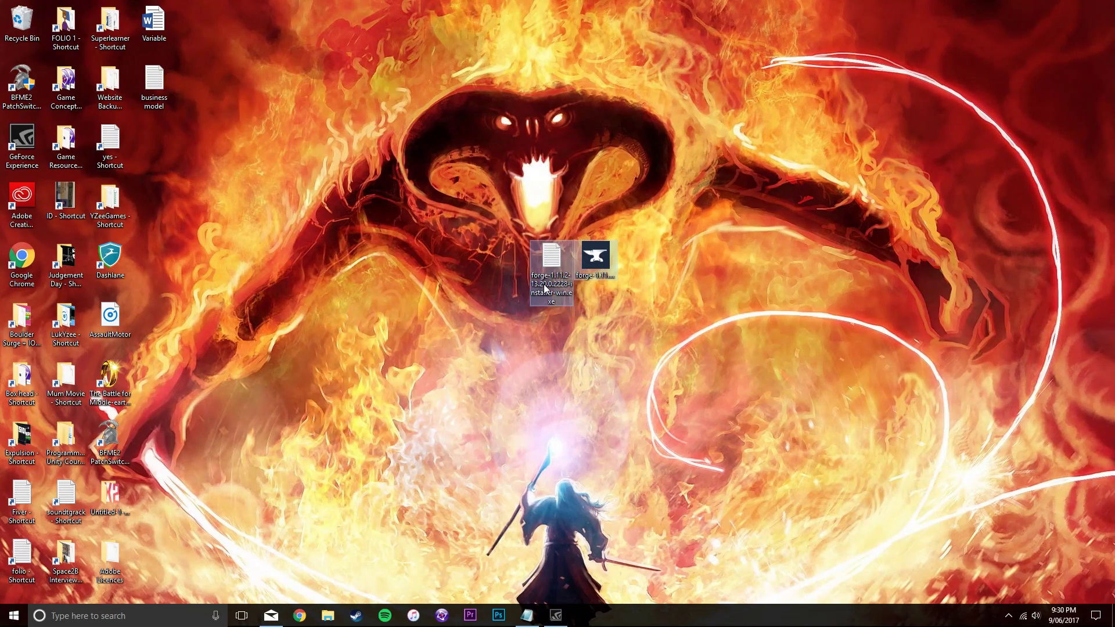
{"action": "left_click_drag", "start_coordinate": [31, 32], "coordinate": [31, 32]}
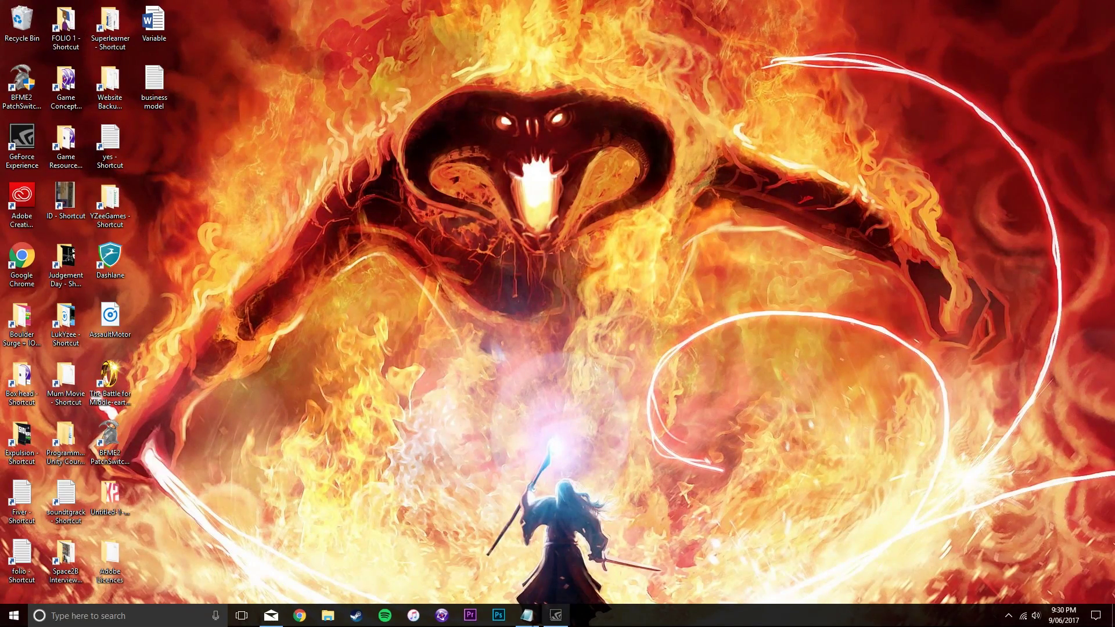
- Switch to the Minecraft Launcher, move its window toward the upper middle of the desktop and widen it
{"action": "left_click_drag", "start_coordinate": [704, 149], "coordinate": [517, 95]}
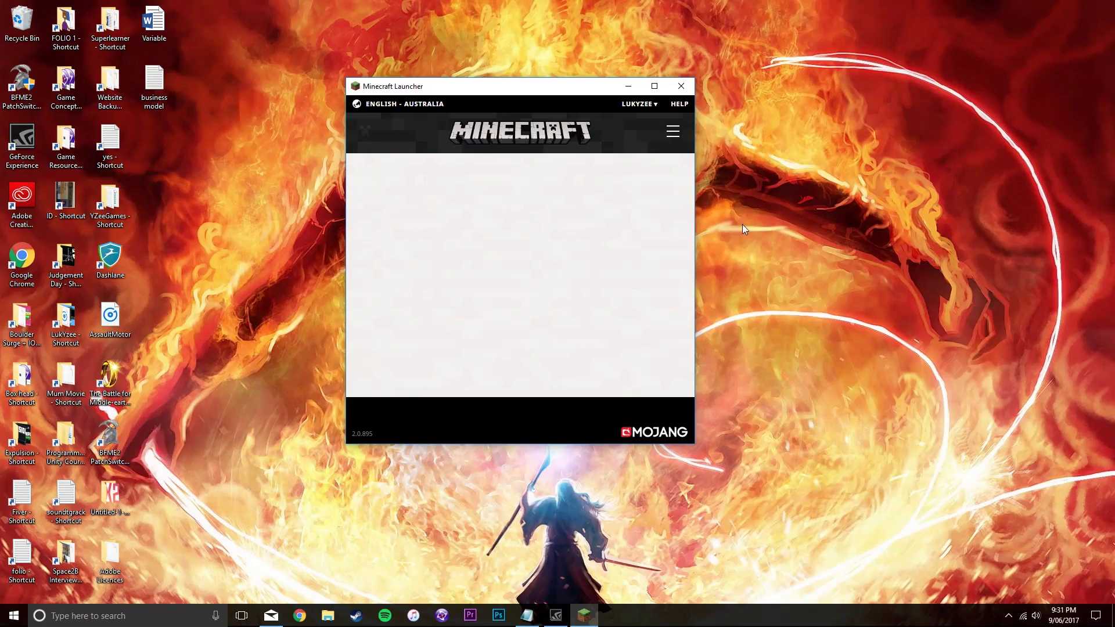
{"action": "left_click_drag", "start_coordinate": [694, 198], "coordinate": [941, 197]}
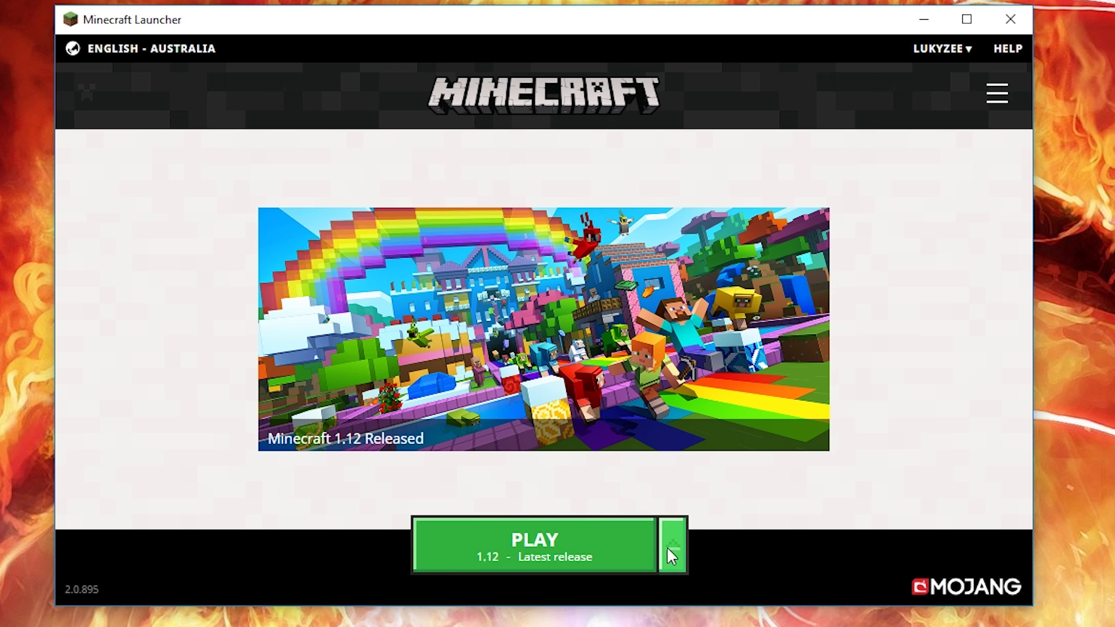
- Choose the forge profile 1.11.2-forge1.11.2-13.20.0.2228 in place of the latest release and launch the game with it
{"action": "left_click", "coordinate": [678, 542]}
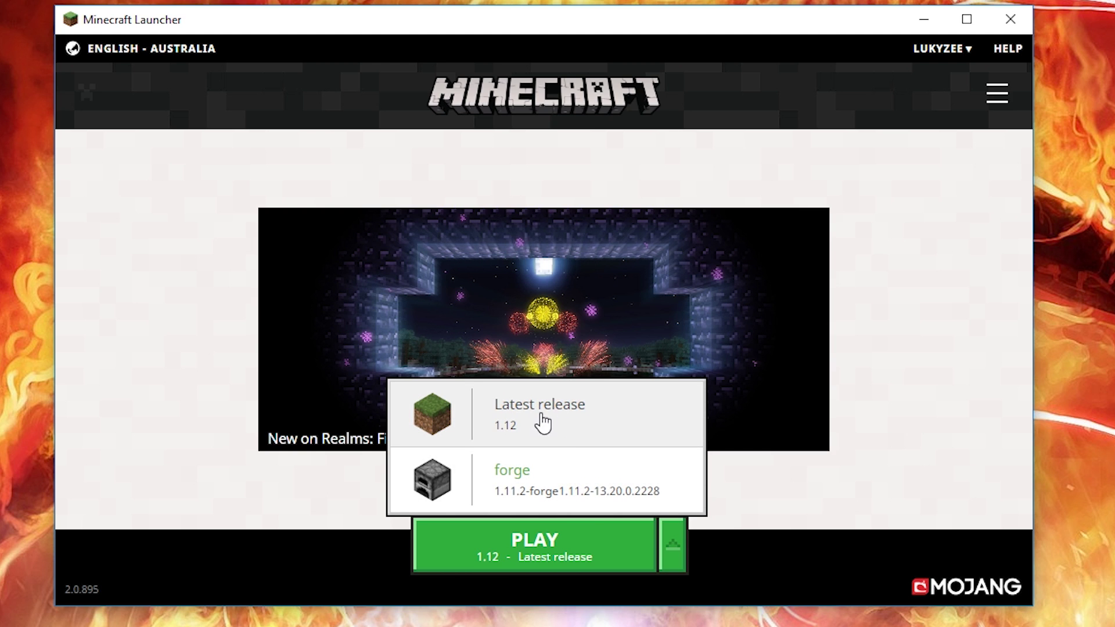
{"action": "left_click", "coordinate": [596, 429]}
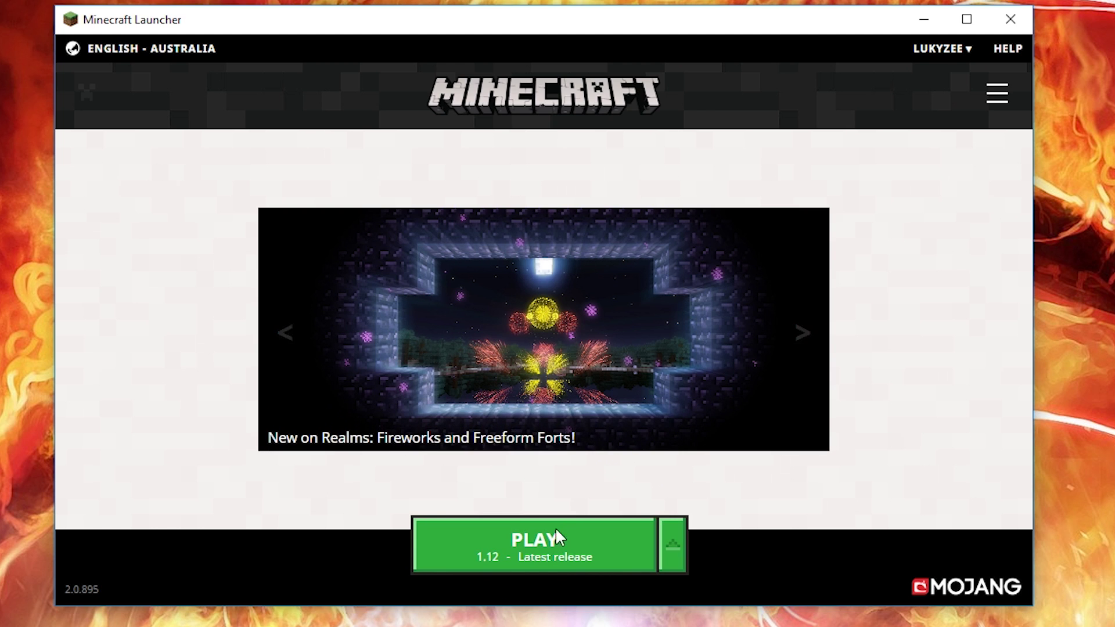
{"action": "left_click", "coordinate": [672, 545]}
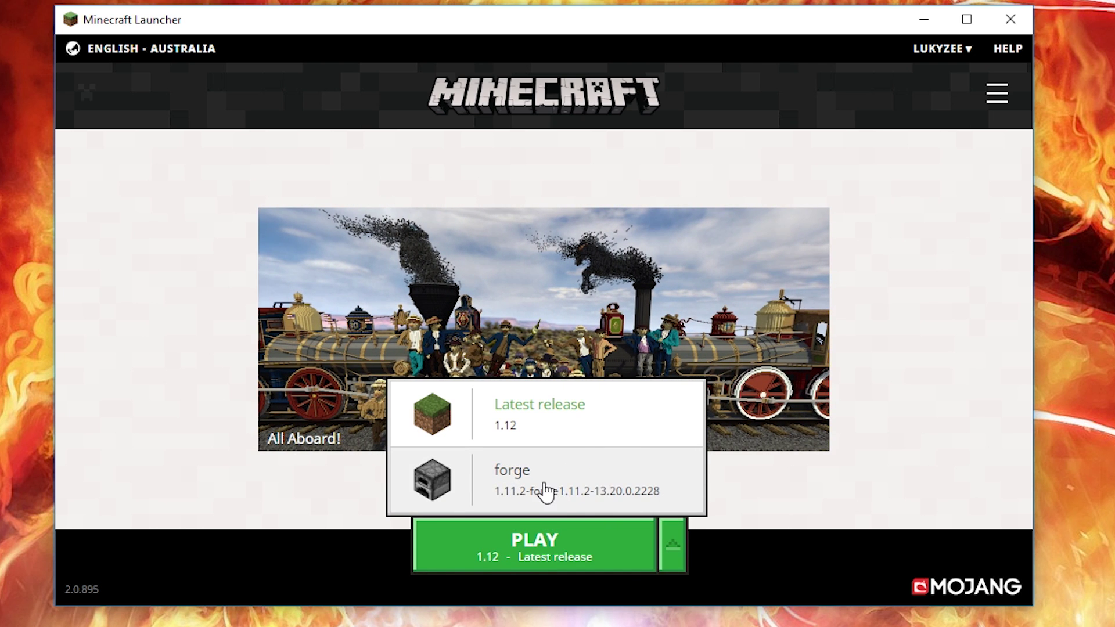
{"action": "left_click", "coordinate": [613, 491]}
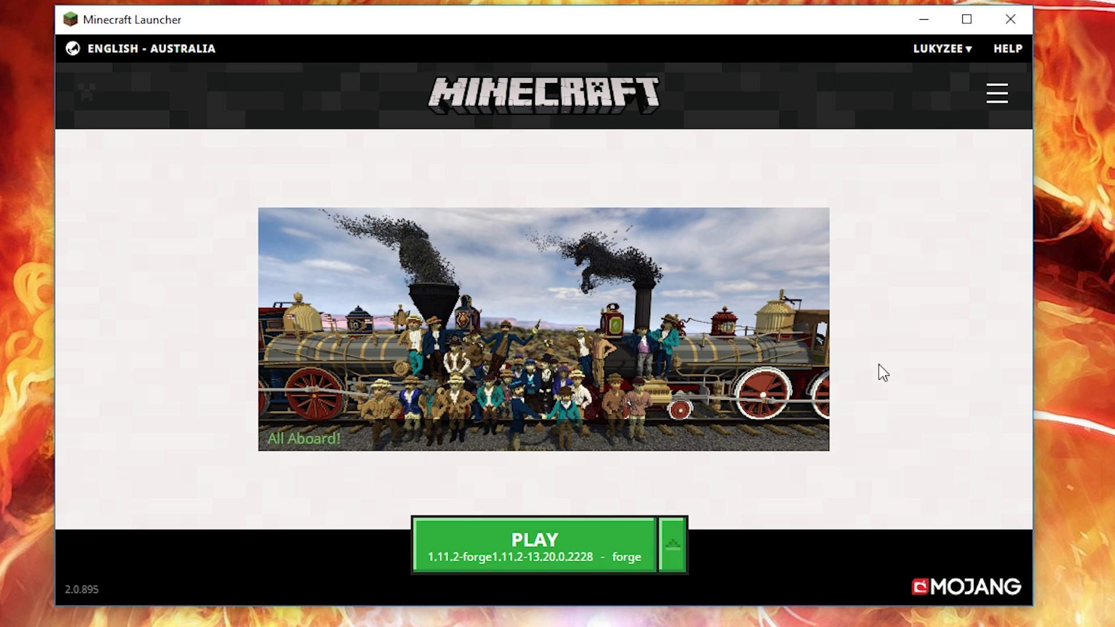
{"action": "left_click", "coordinate": [673, 531]}
{"action": "left_click", "coordinate": [558, 440]}
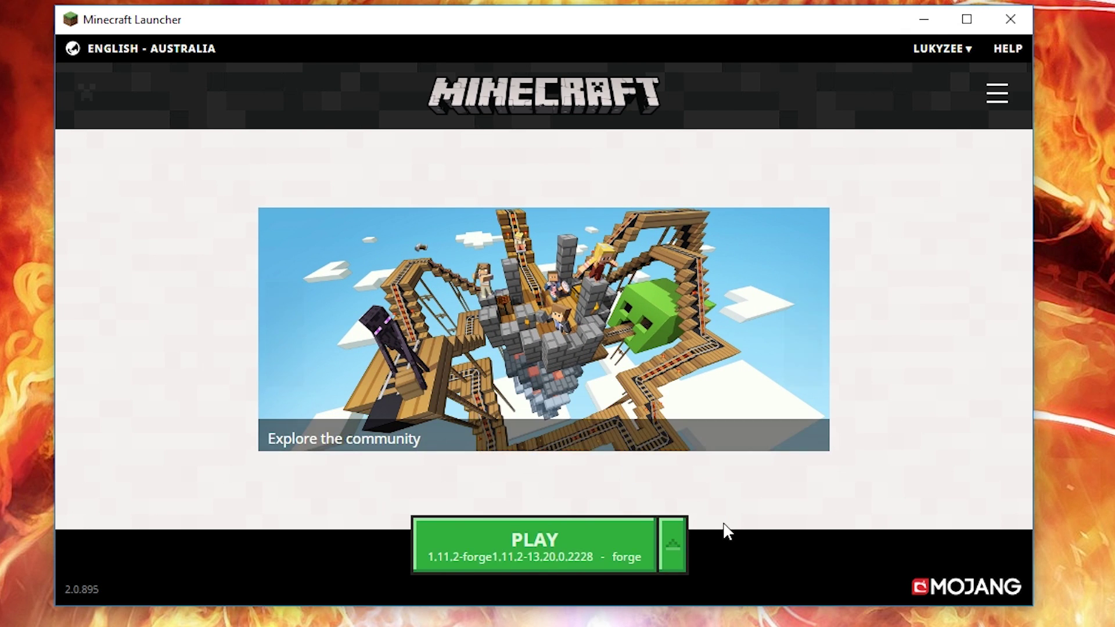
{"action": "left_click", "coordinate": [494, 561]}
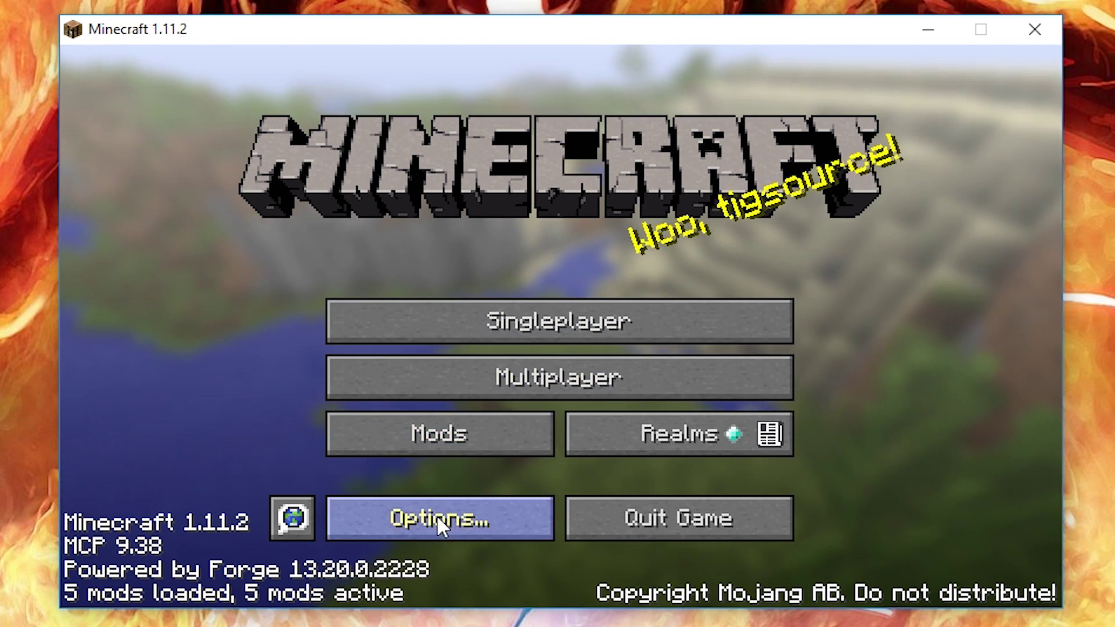
- Look through the game's list of loaded mods from the first entry to the last, reopening it once from the main menu
{"action": "left_click", "coordinate": [445, 451]}
{"action": "scroll", "coordinate": [266, 326], "scroll_direction": "down", "scroll_amount": 3}
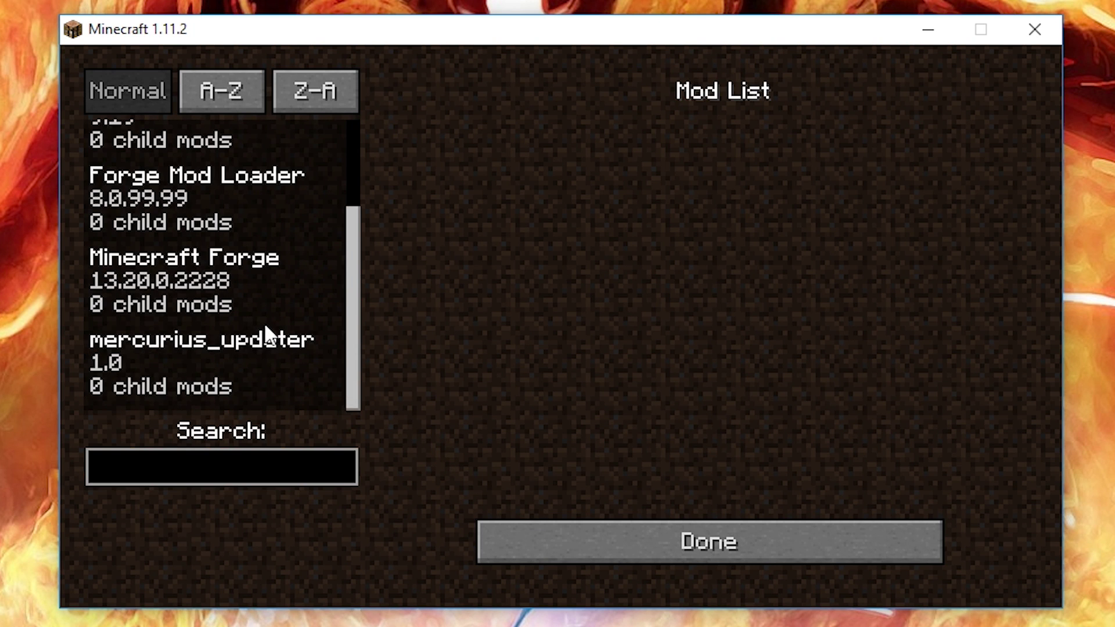
{"action": "scroll", "coordinate": [288, 343], "scroll_direction": "up", "scroll_amount": 1}
{"action": "scroll", "coordinate": [343, 348], "scroll_direction": "down", "scroll_amount": 1}
{"action": "scroll", "coordinate": [365, 365], "scroll_direction": "up", "scroll_amount": 3}
{"action": "left_click", "coordinate": [593, 541]}
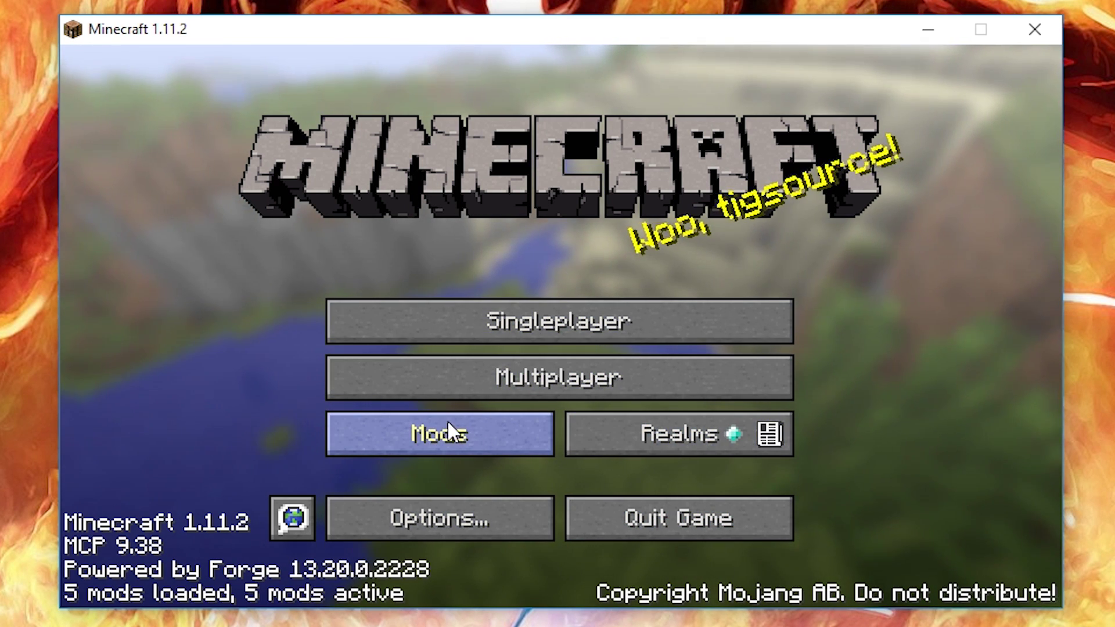
{"action": "left_click", "coordinate": [500, 430]}
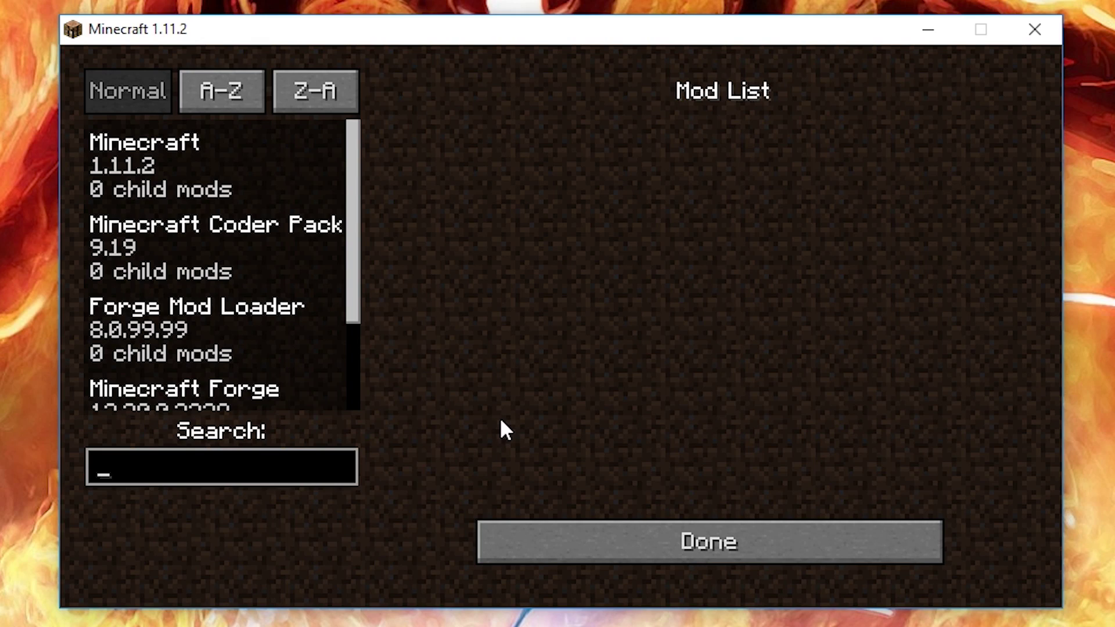
{"action": "scroll", "coordinate": [338, 314], "scroll_direction": "down", "scroll_amount": 5}
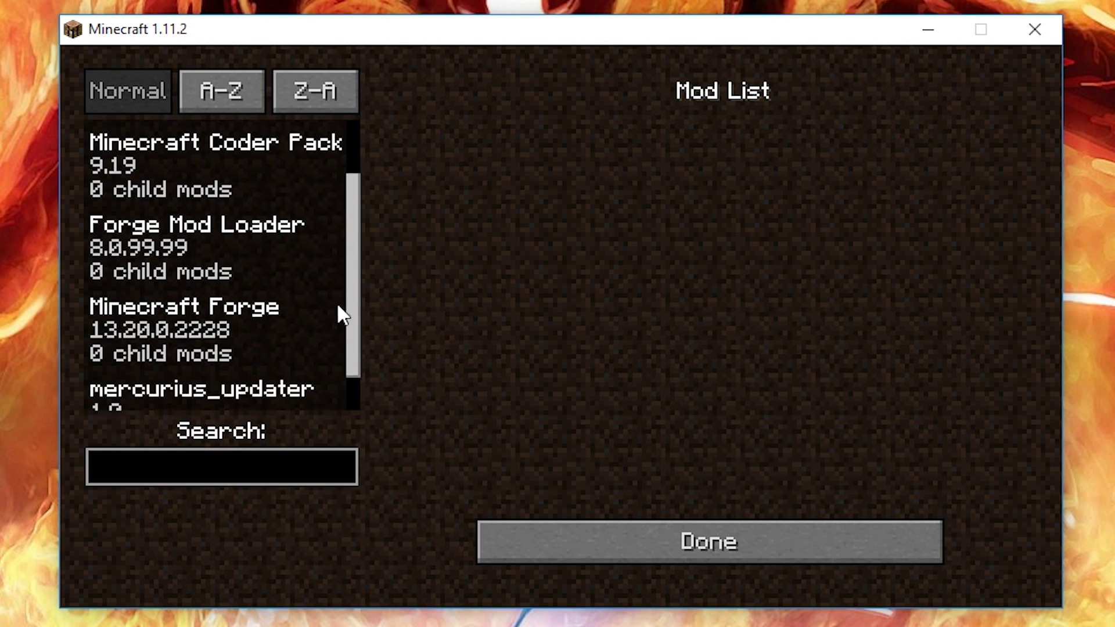
{"action": "scroll", "coordinate": [331, 262], "scroll_direction": "up", "scroll_amount": 5}
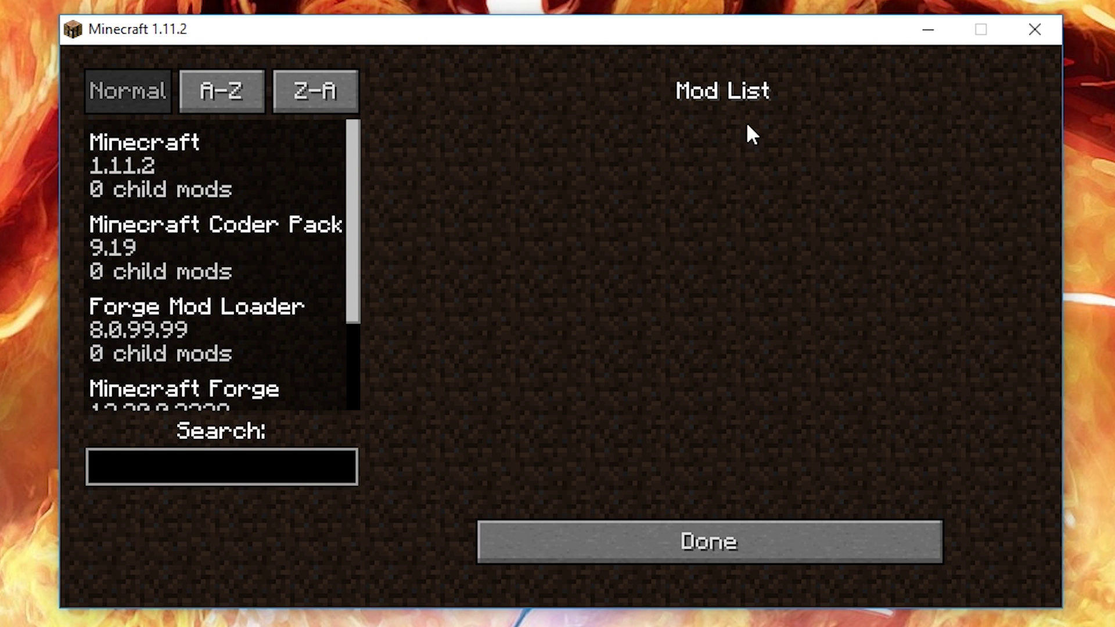
- View the details of Minecraft, Minecraft Coder Pack, Forge Mod Loader, Minecraft Forge and mercurius_updater, recheck the mod list and return to the main menu
{"action": "left_click", "coordinate": [244, 197]}
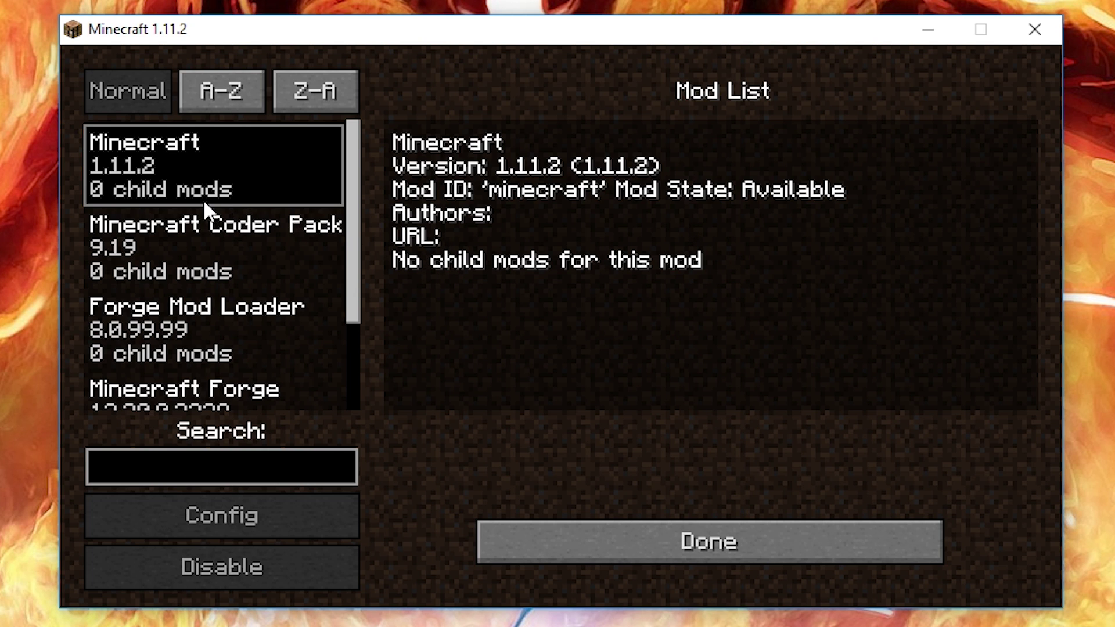
{"action": "left_click", "coordinate": [263, 214]}
{"action": "scroll", "coordinate": [633, 276], "scroll_direction": "down", "scroll_amount": 3}
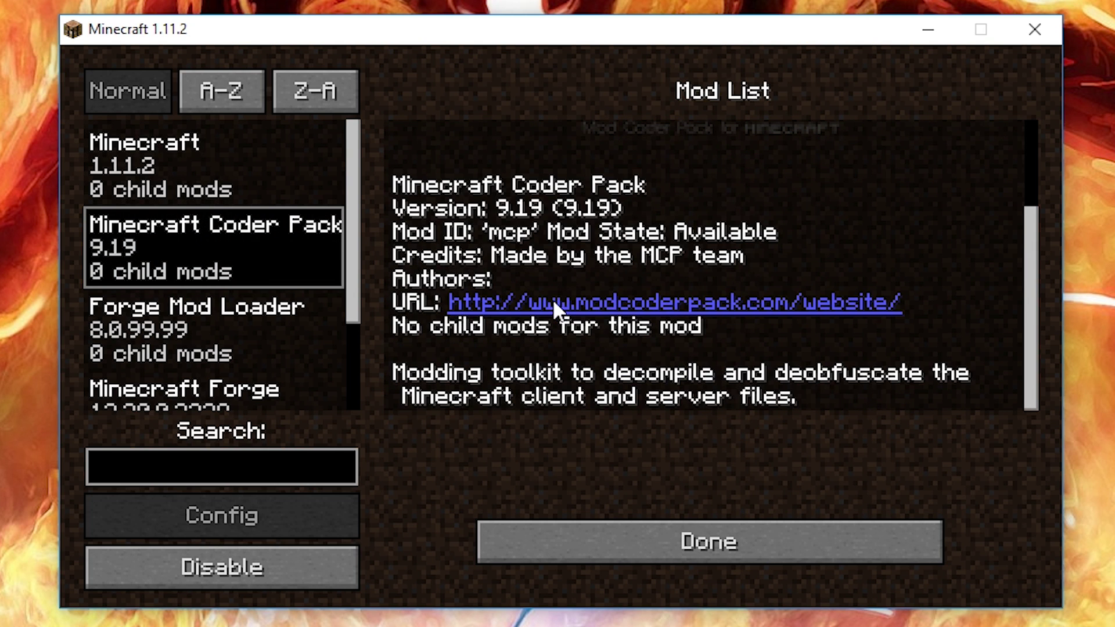
{"action": "left_click", "coordinate": [265, 347]}
{"action": "scroll", "coordinate": [315, 346], "scroll_direction": "down", "scroll_amount": 3}
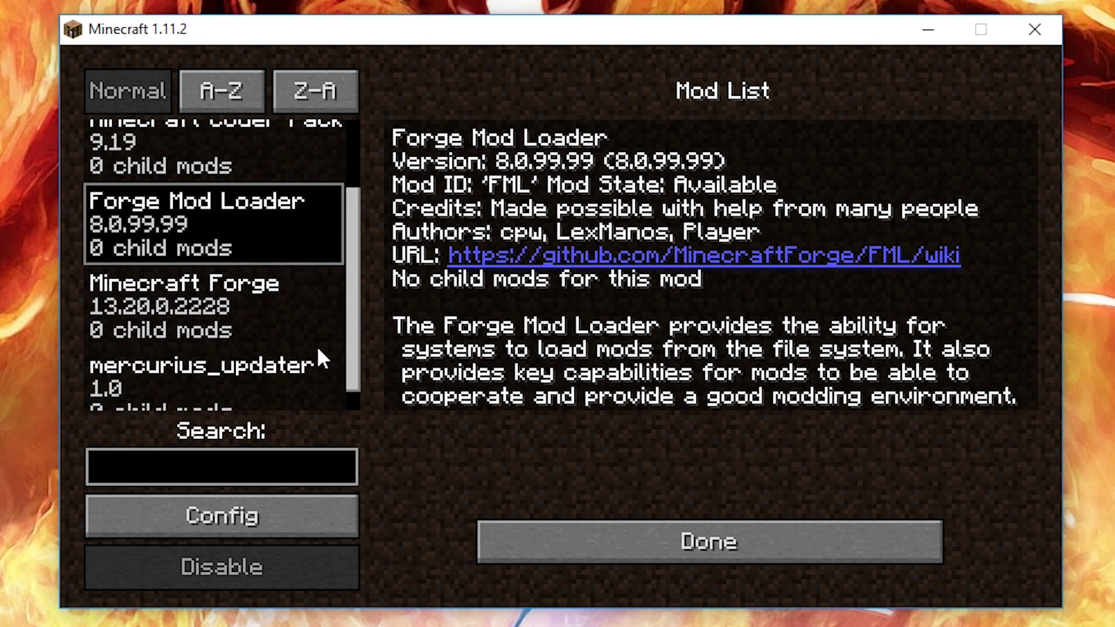
{"action": "left_click", "coordinate": [253, 307]}
{"action": "scroll", "coordinate": [290, 383], "scroll_direction": "down", "scroll_amount": 1}
{"action": "left_click", "coordinate": [290, 383]}
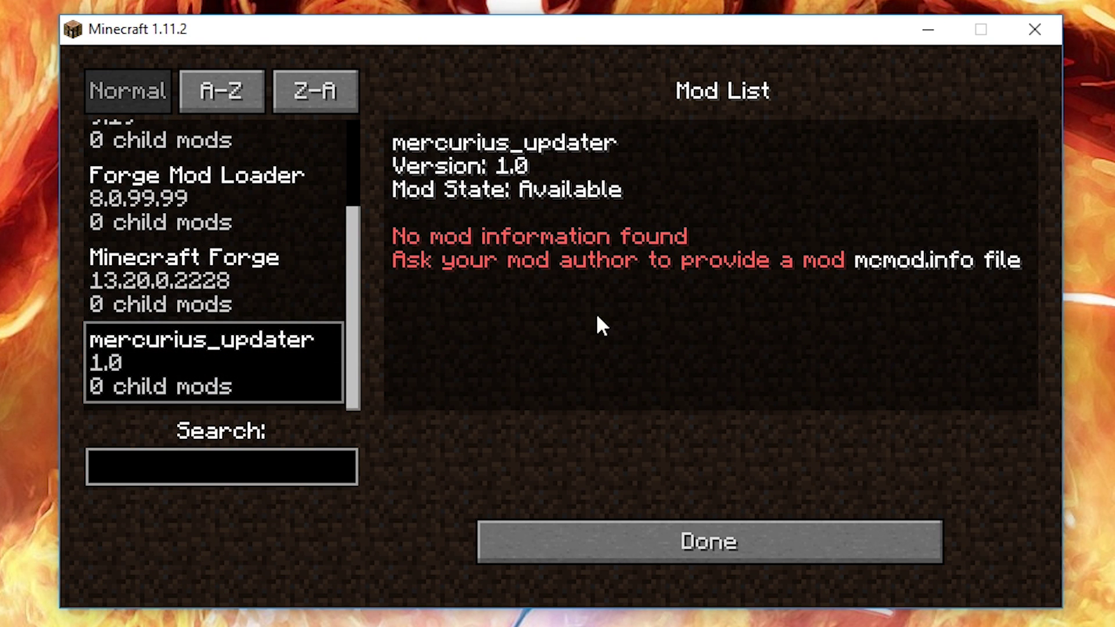
{"action": "left_click", "coordinate": [523, 543]}
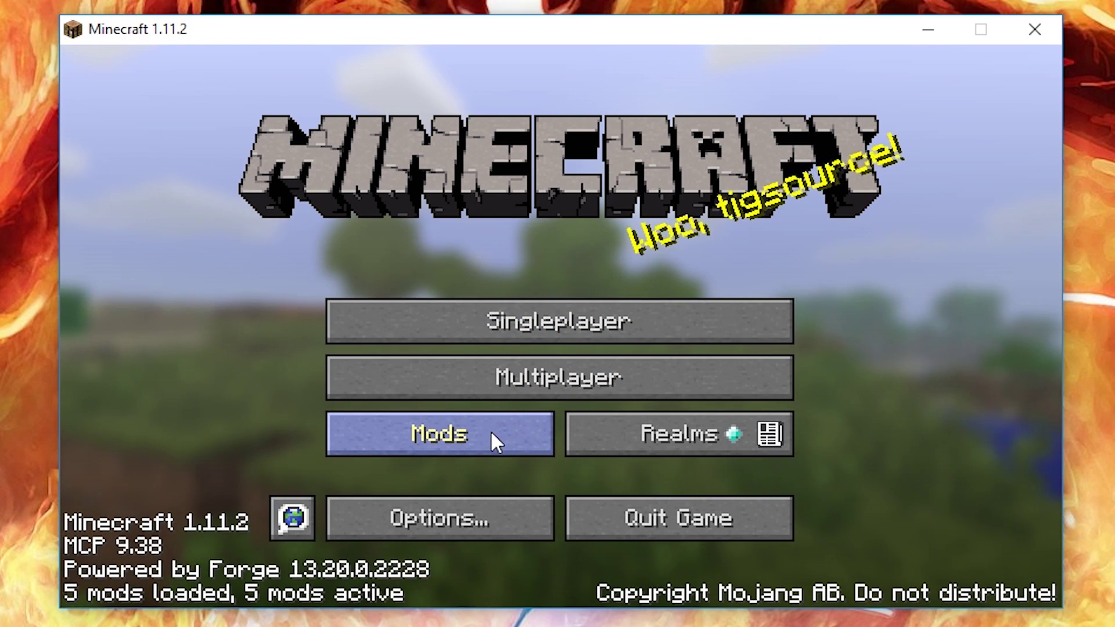
{"action": "left_click", "coordinate": [414, 433]}
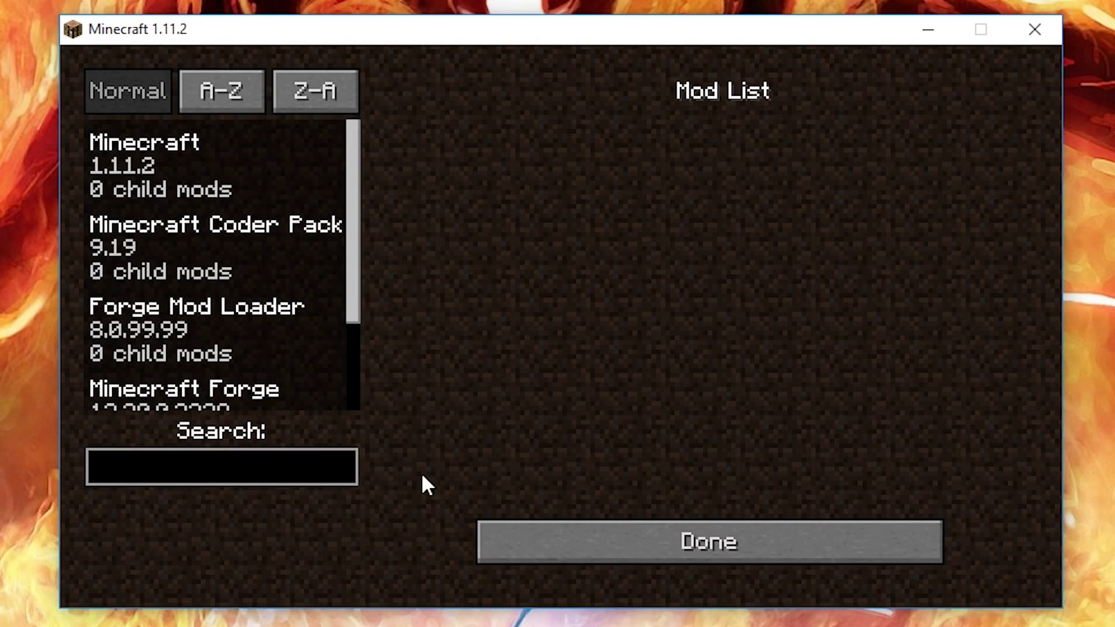
{"action": "left_click", "coordinate": [588, 528]}
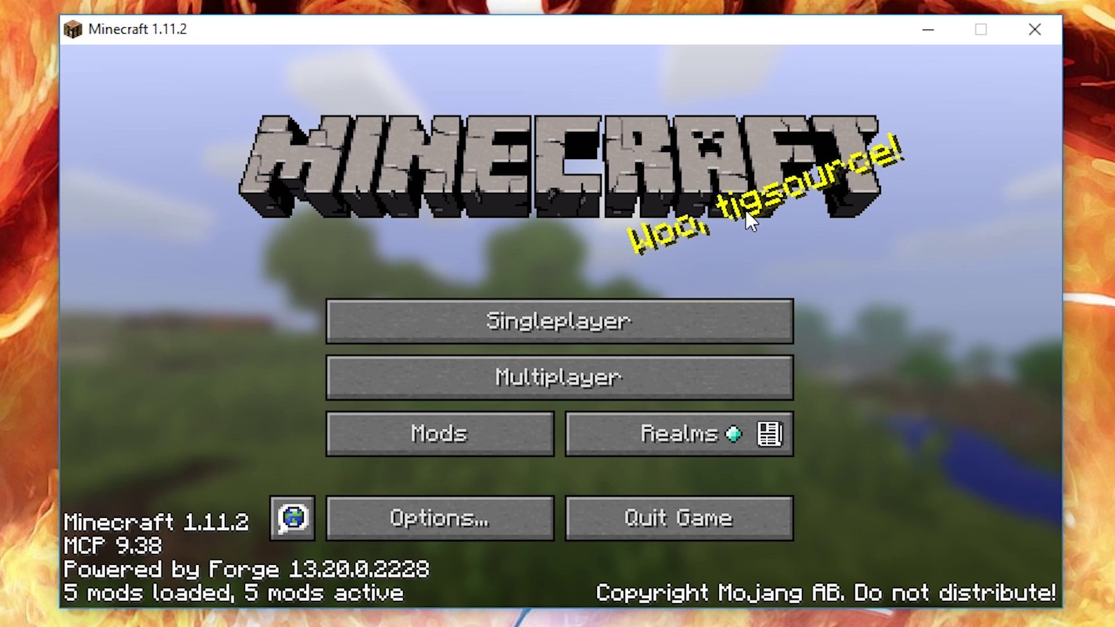